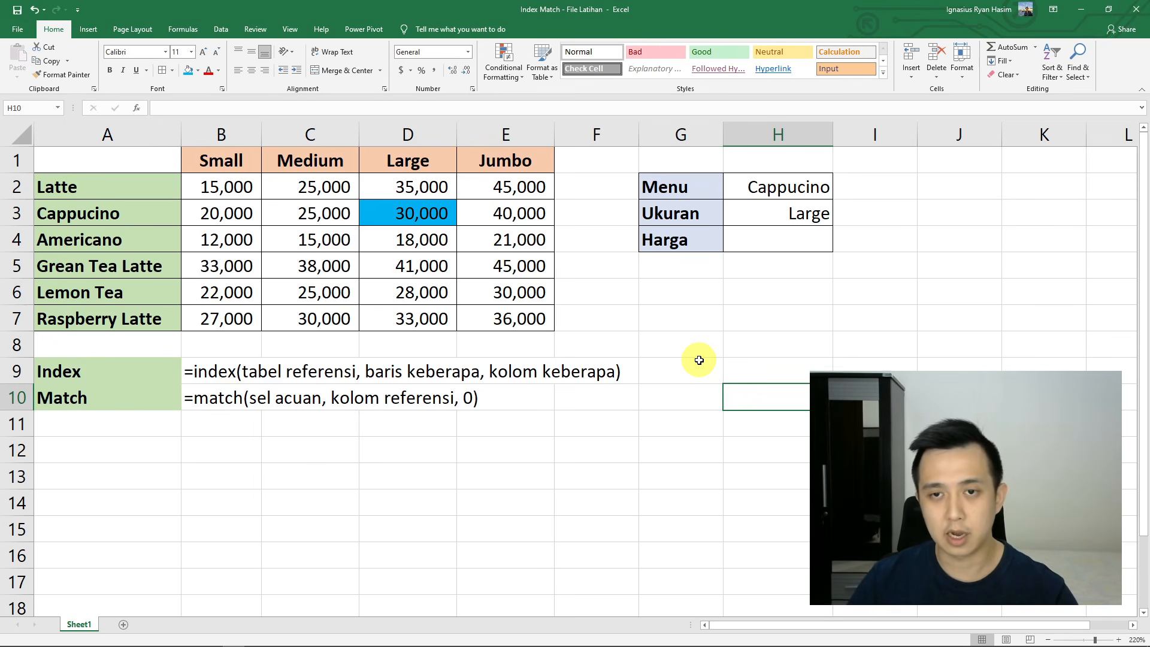
Step: Examine the drink names, the size headings and the highlighted Cappucino Large price in the price table
{"action": "left_click", "coordinate": [754, 370]}
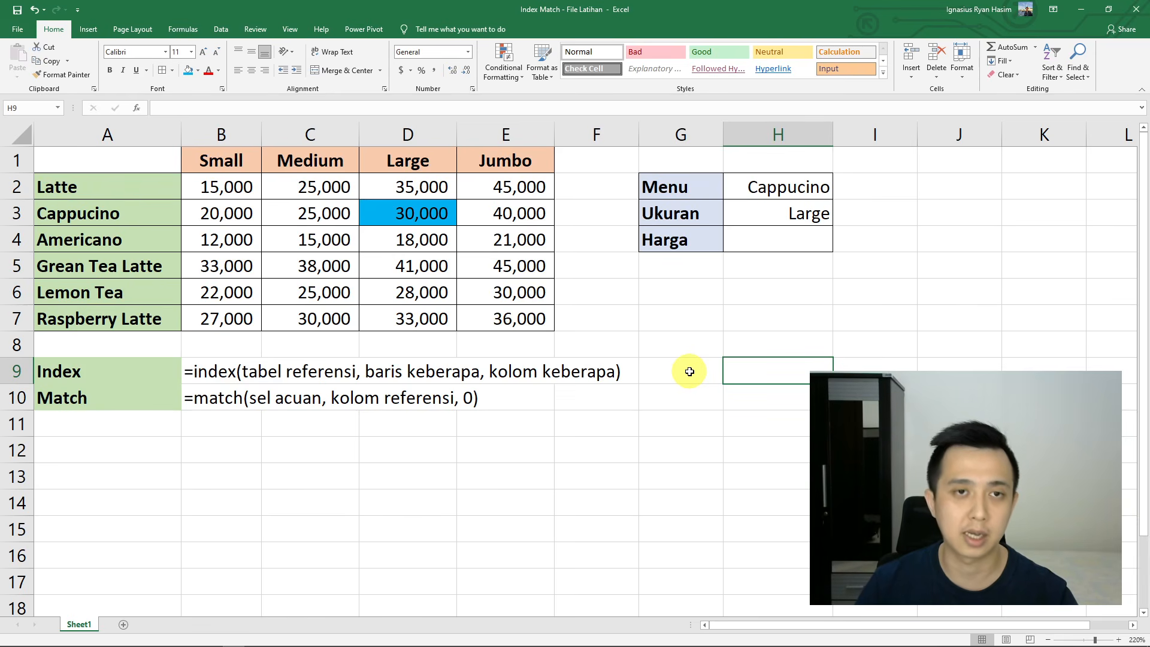
{"action": "left_click", "coordinate": [683, 398]}
{"action": "left_click", "coordinate": [678, 367]}
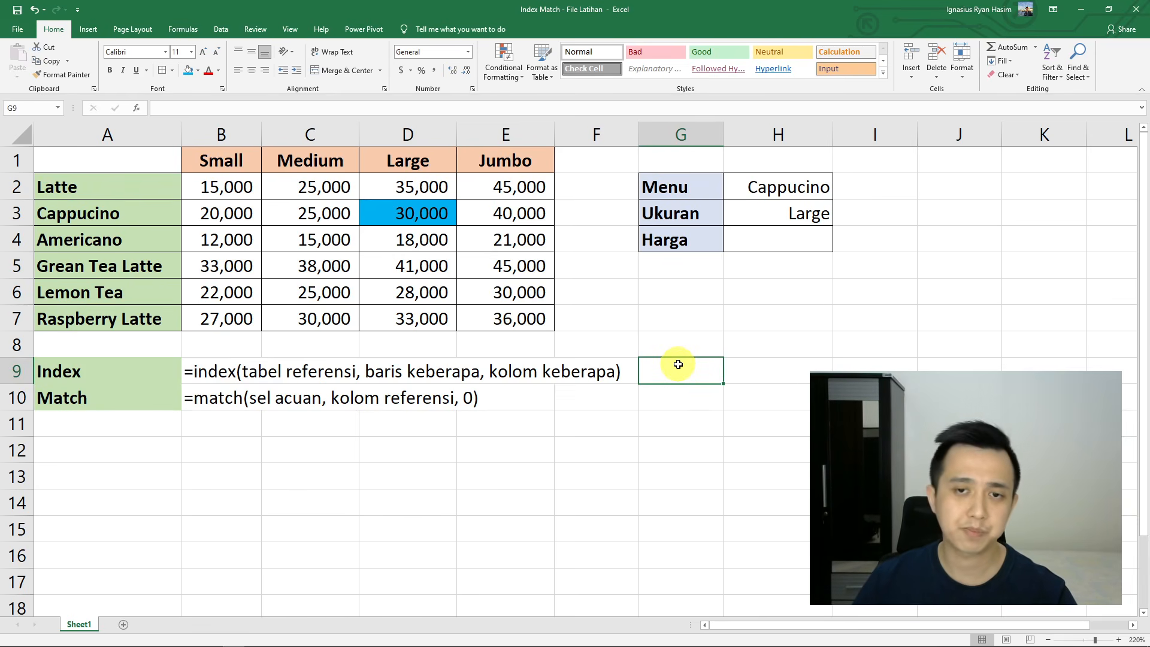
{"action": "left_click", "coordinate": [514, 327]}
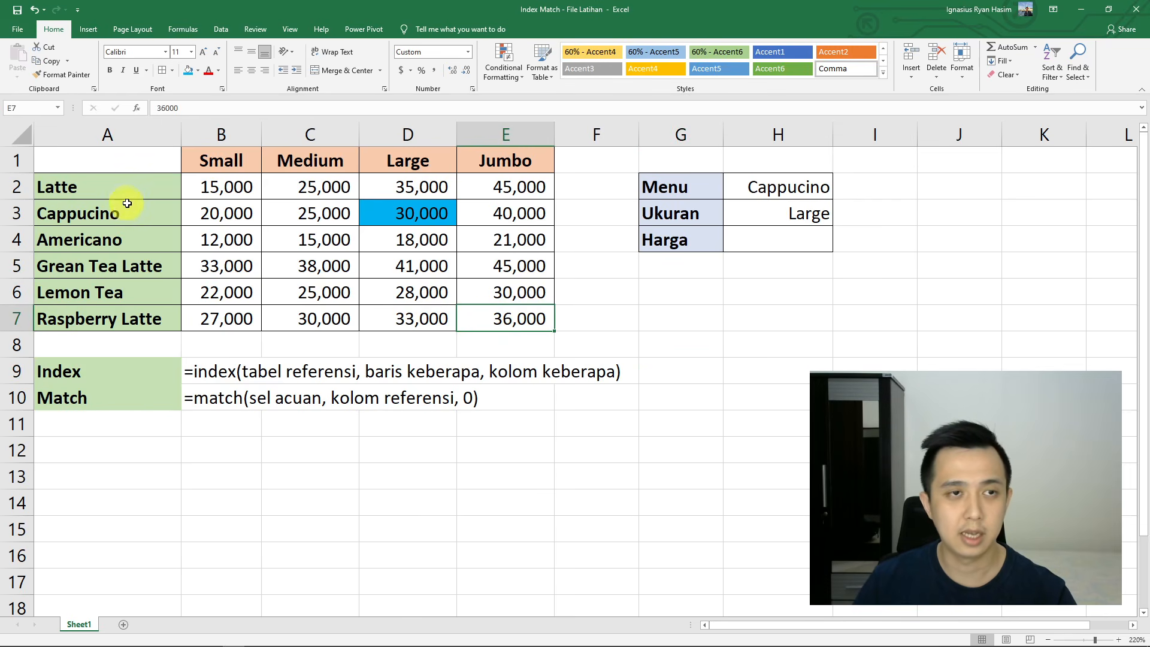
{"action": "left_click_drag", "start_coordinate": [124, 185], "coordinate": [141, 316]}
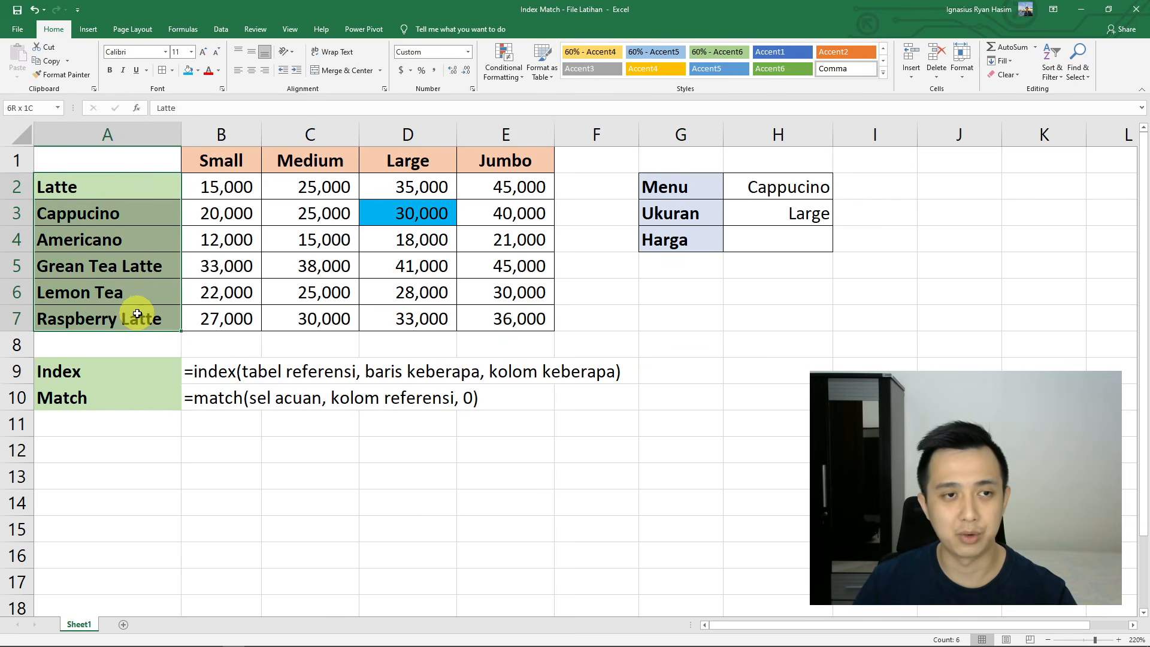
{"action": "left_click_drag", "start_coordinate": [210, 161], "coordinate": [509, 159]}
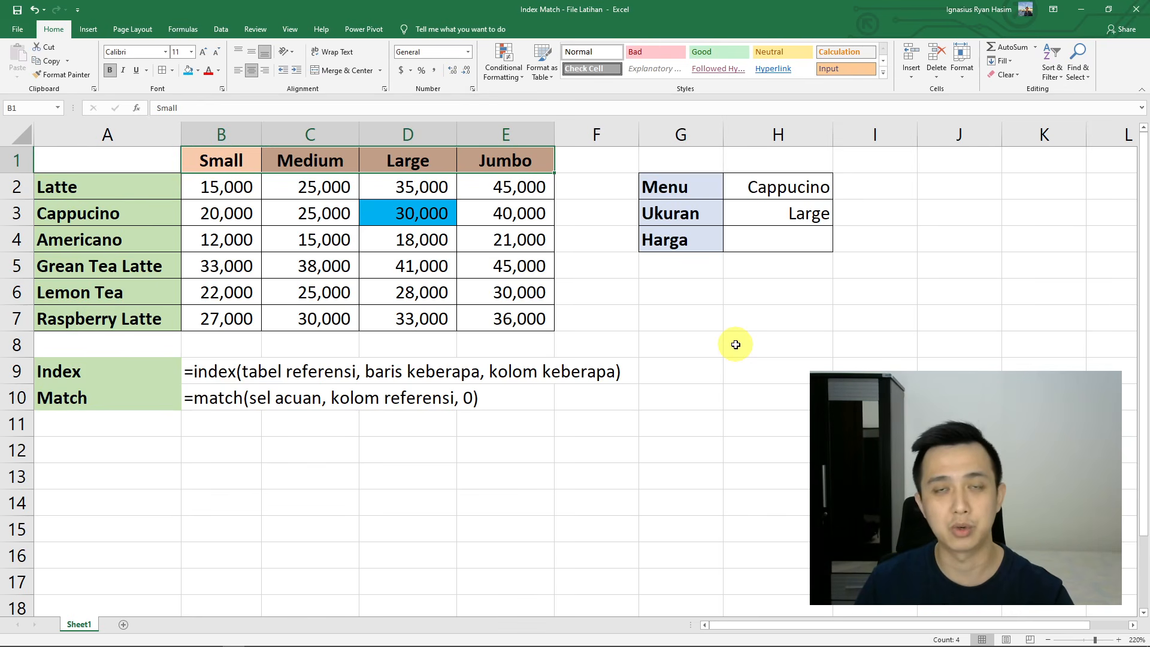
{"action": "left_click", "coordinate": [735, 344]}
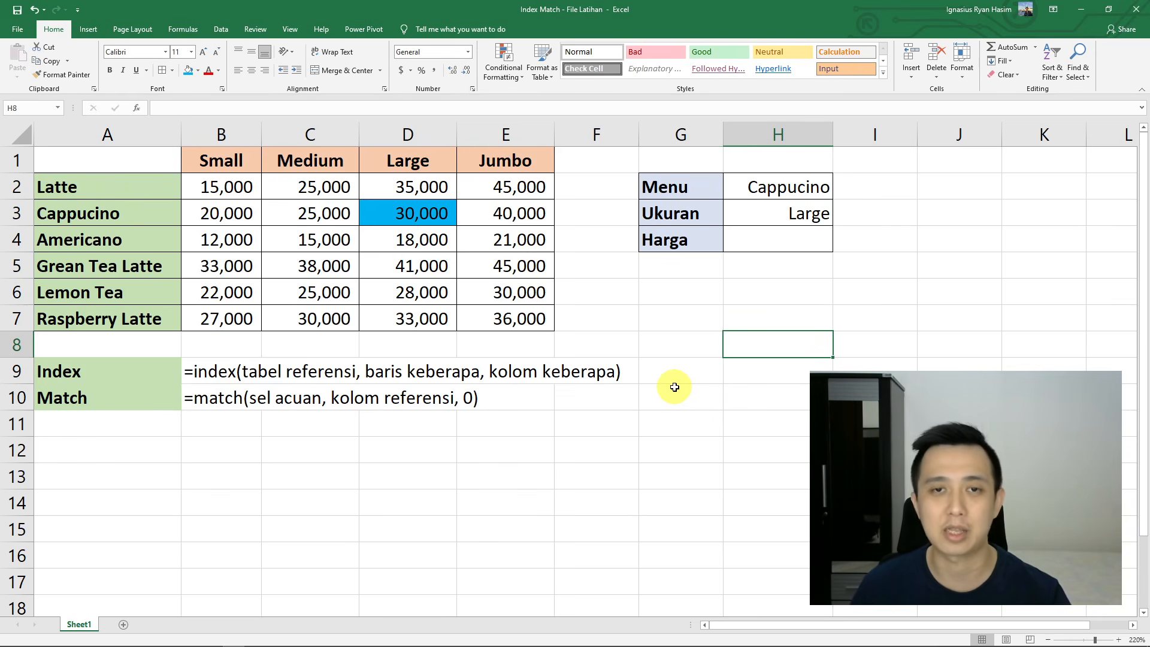
{"action": "left_click", "coordinate": [676, 388]}
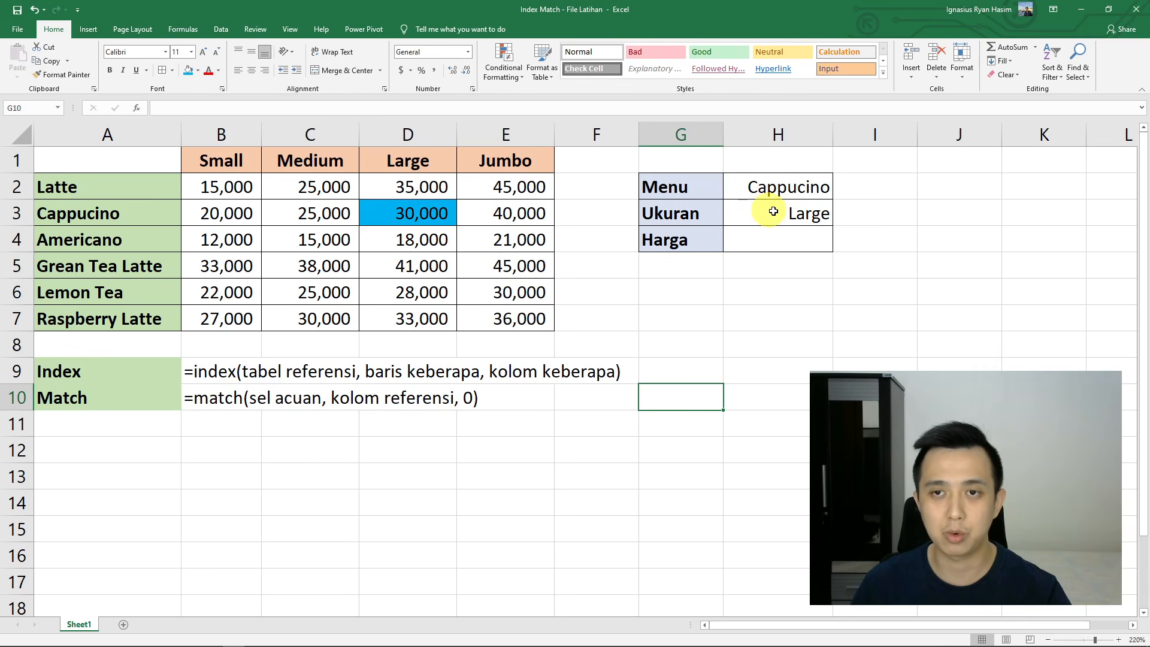
{"action": "left_click_drag", "start_coordinate": [101, 207], "coordinate": [461, 219]}
{"action": "left_click", "coordinate": [420, 210]}
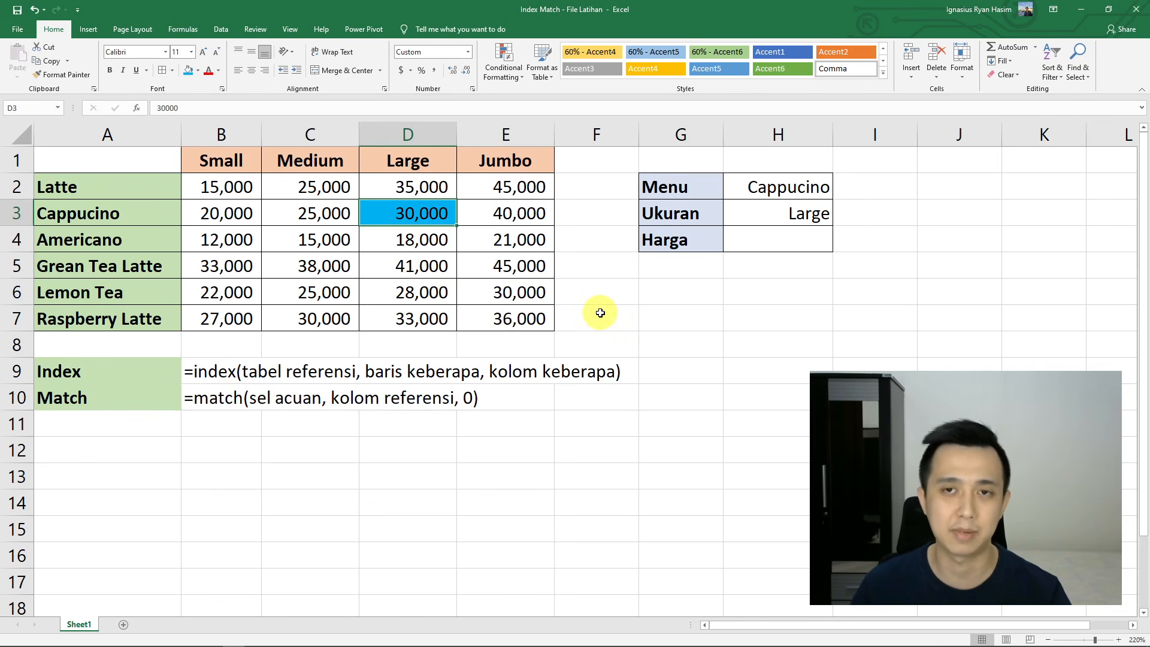
Step: Enter =INDEX(B2:E7,2,3) in the Harga cell H4 to return the price from the price table
{"action": "left_click", "coordinate": [763, 243]}
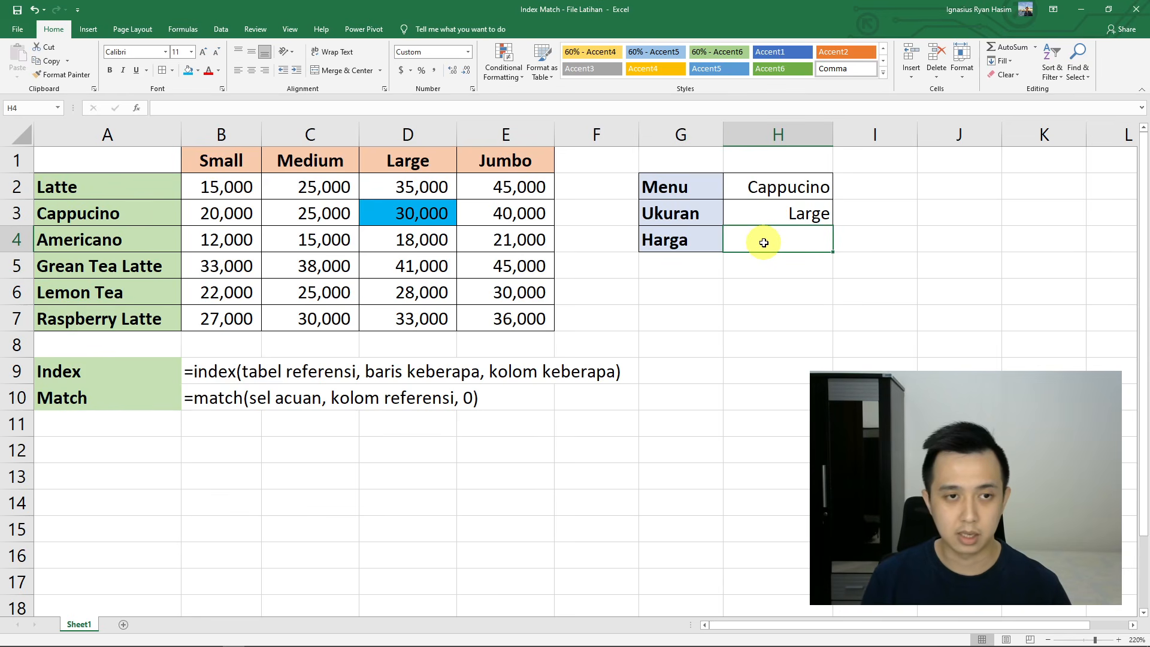
{"action": "type", "text": "=index"}
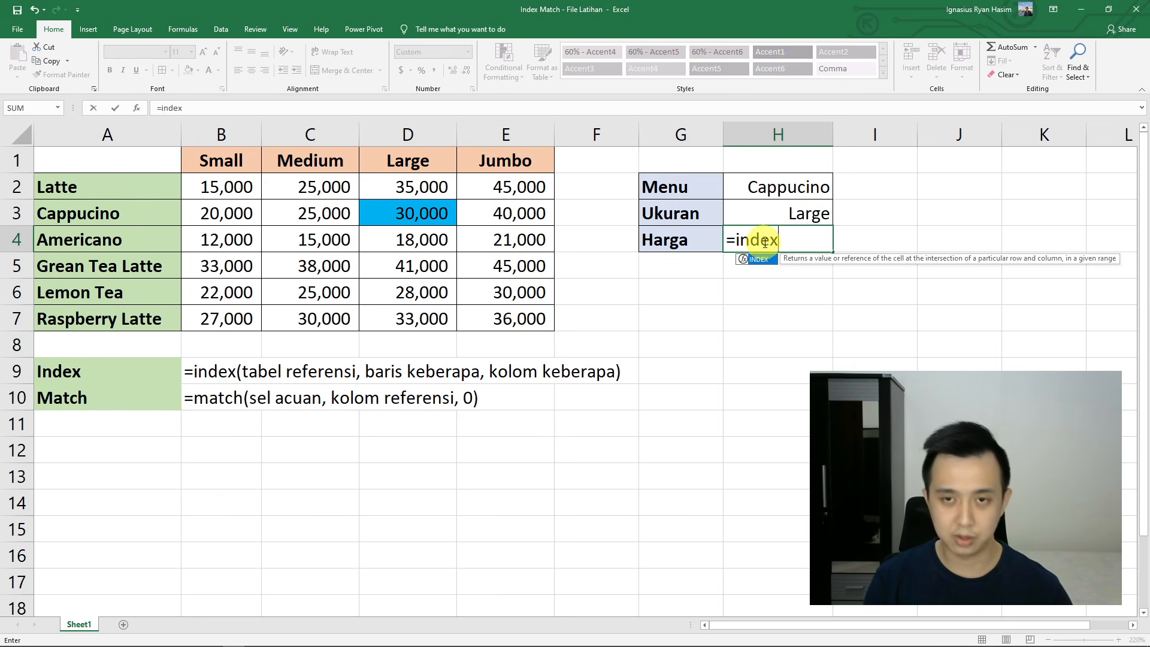
{"action": "type", "text": "("}
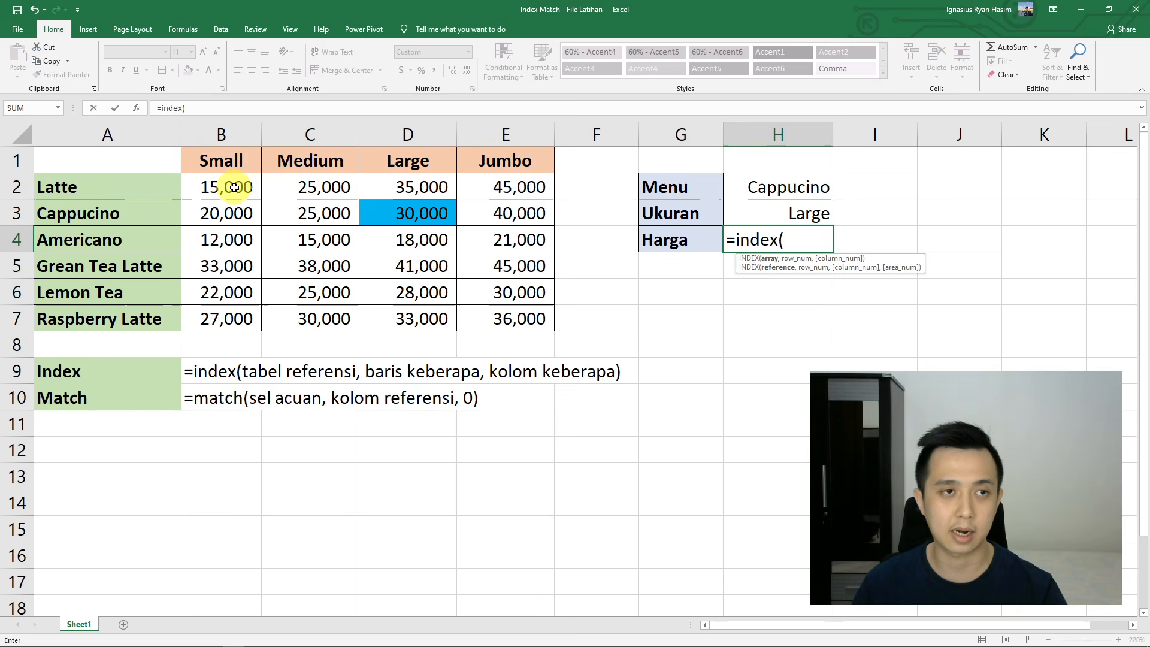
{"action": "left_click_drag", "start_coordinate": [234, 188], "coordinate": [501, 316]}
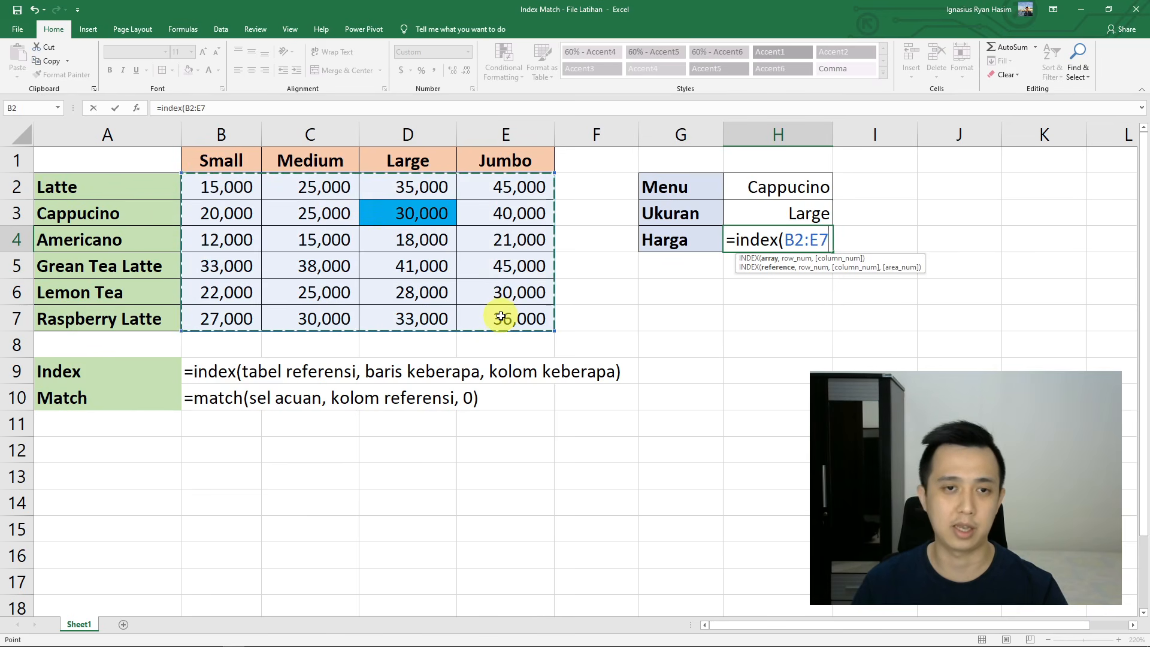
{"action": "type", "text": ","}
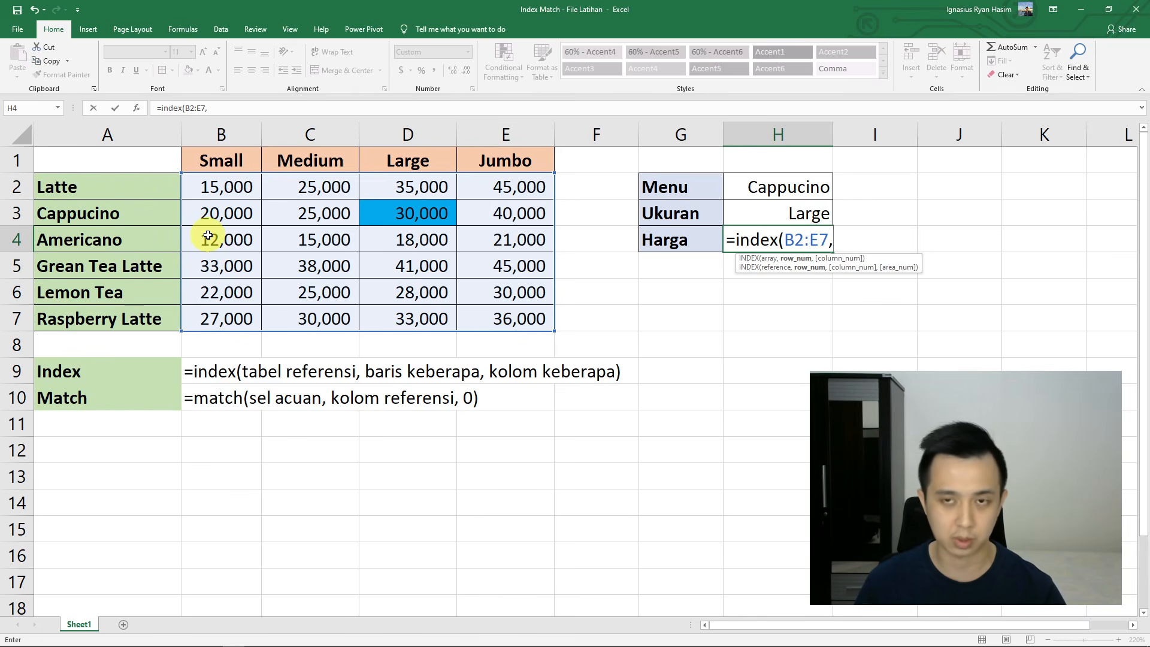
{"action": "type", "text": "2,"}
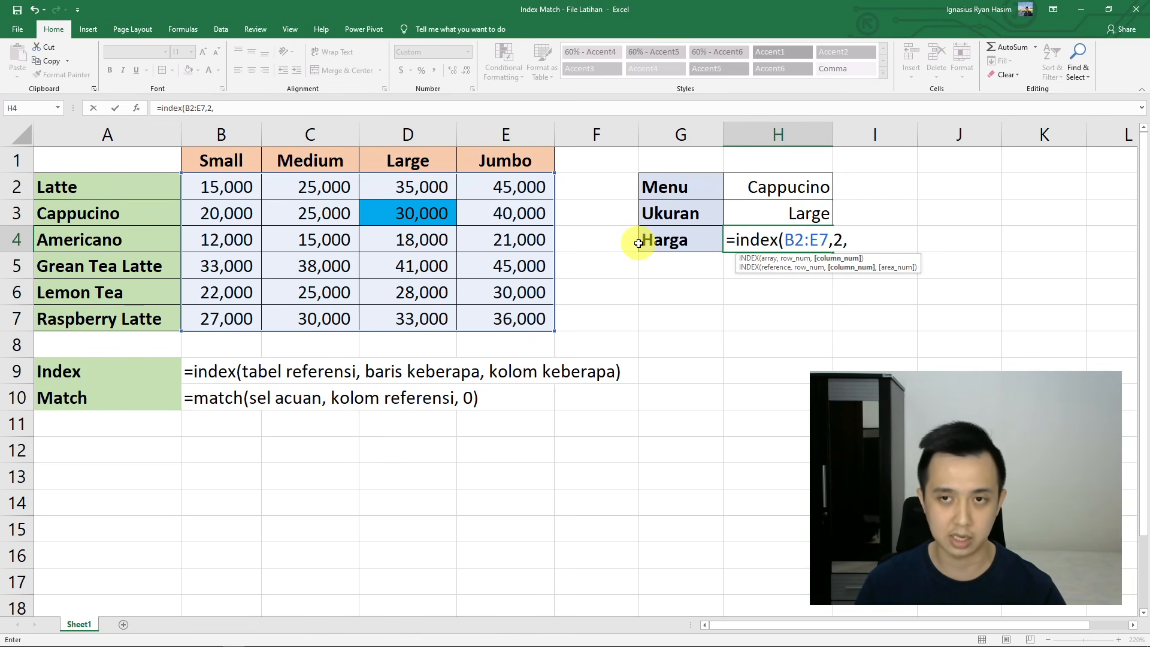
{"action": "type", "text": "3)"}
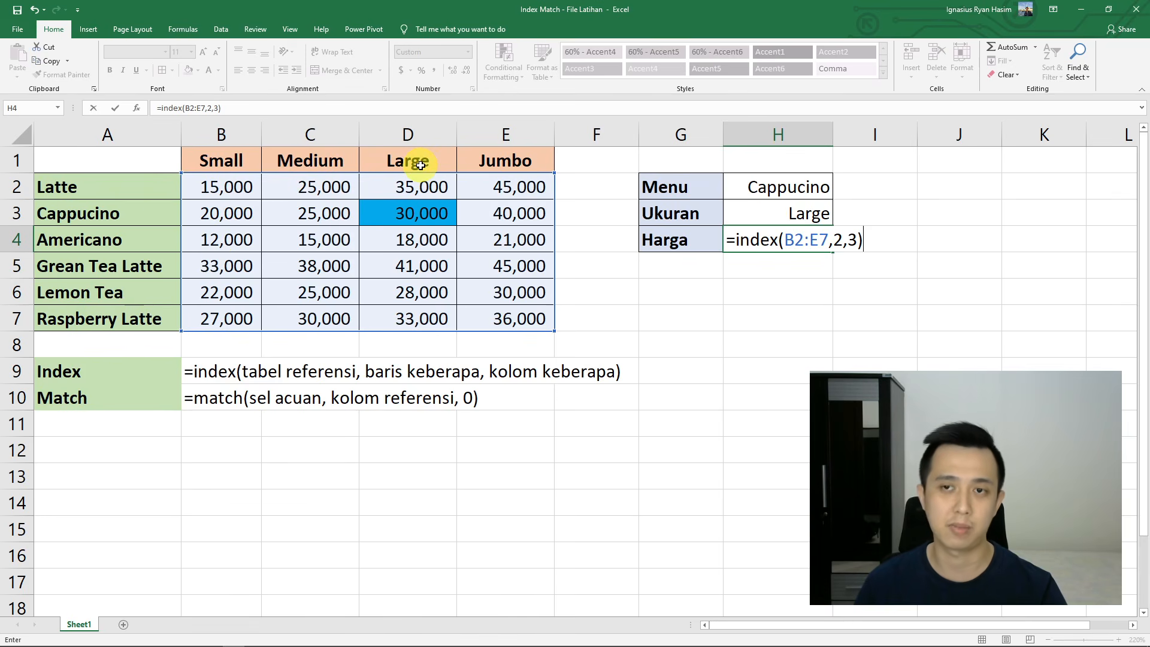
{"action": "key", "text": "Return"}
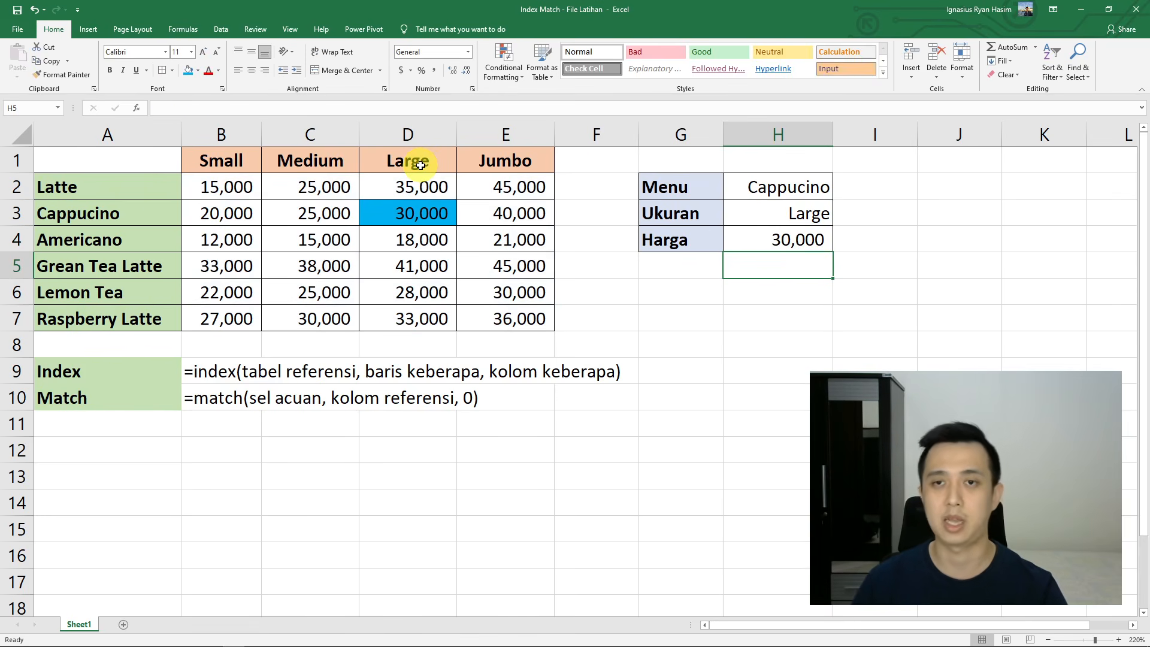
Step: Replace the row number in H4's INDEX formula with MATCH(H2,A2:A7,0), keeping 3 as the column number
{"action": "left_click", "coordinate": [773, 237]}
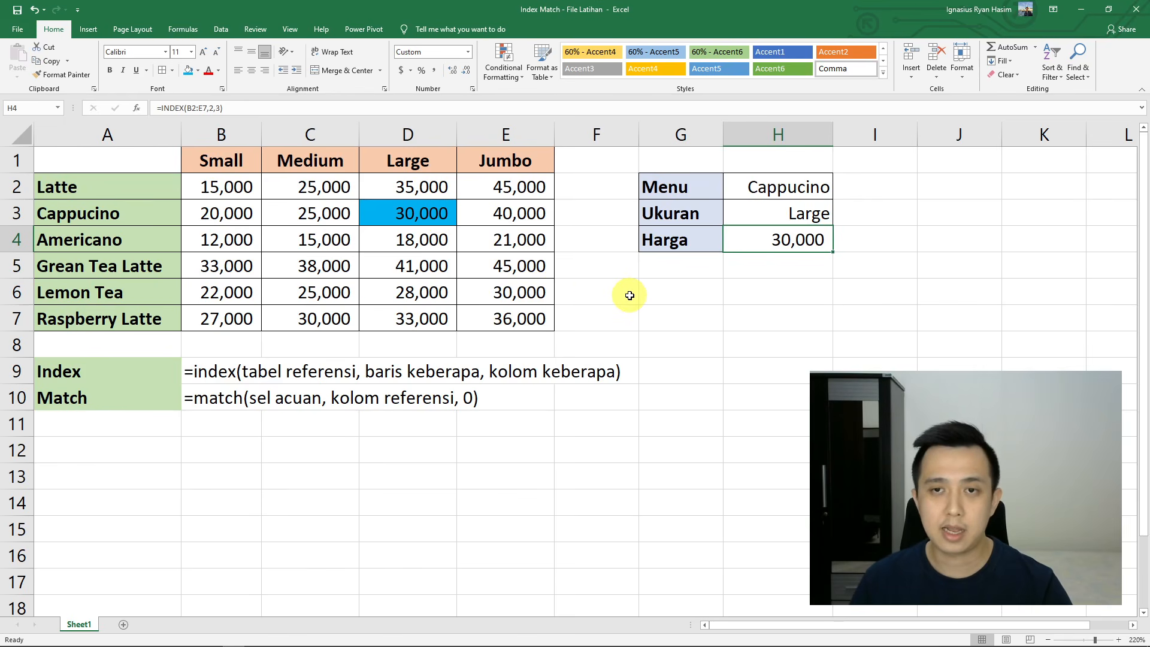
{"action": "key", "text": "F2"}
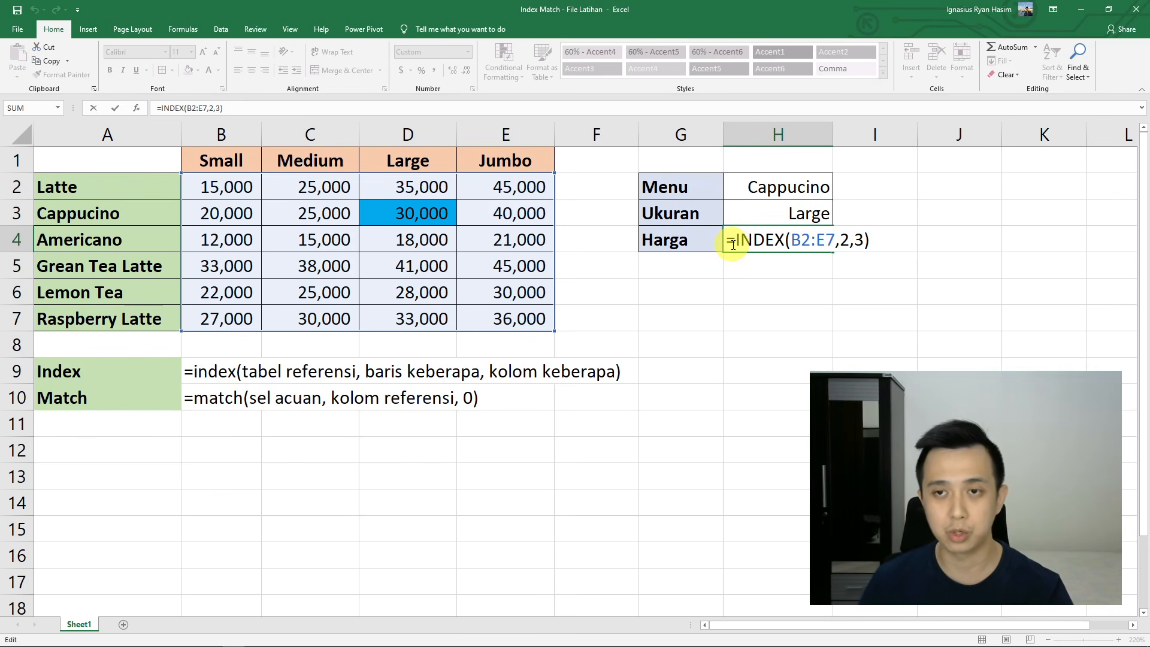
{"action": "double_click", "coordinate": [845, 241]}
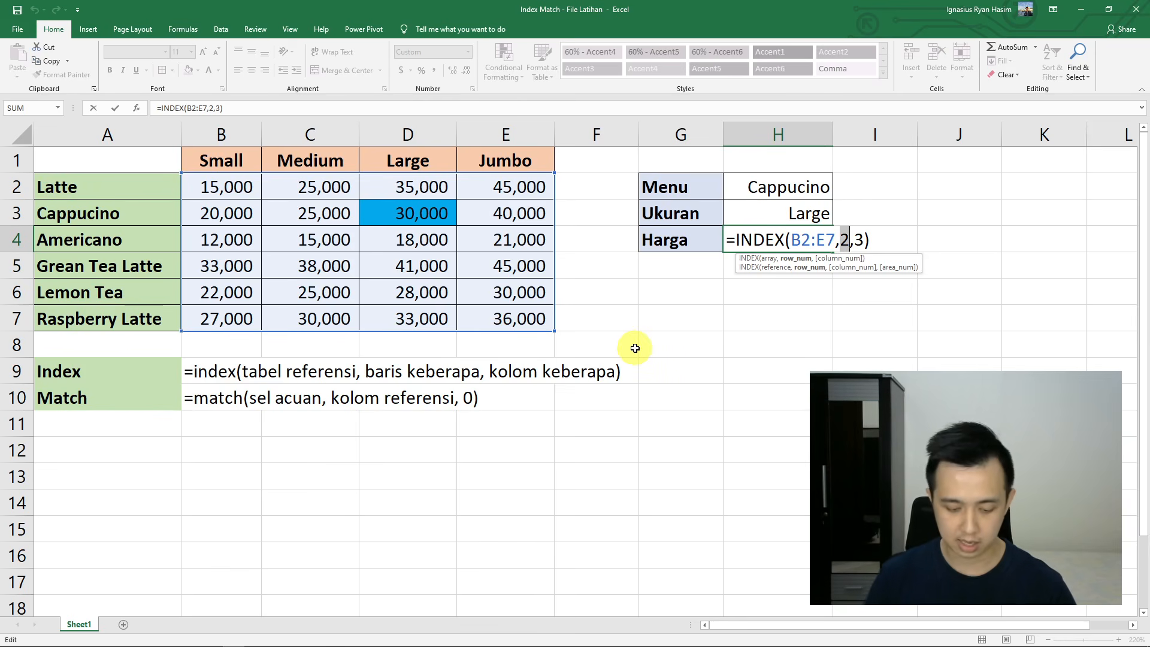
{"action": "type", "text": "match"}
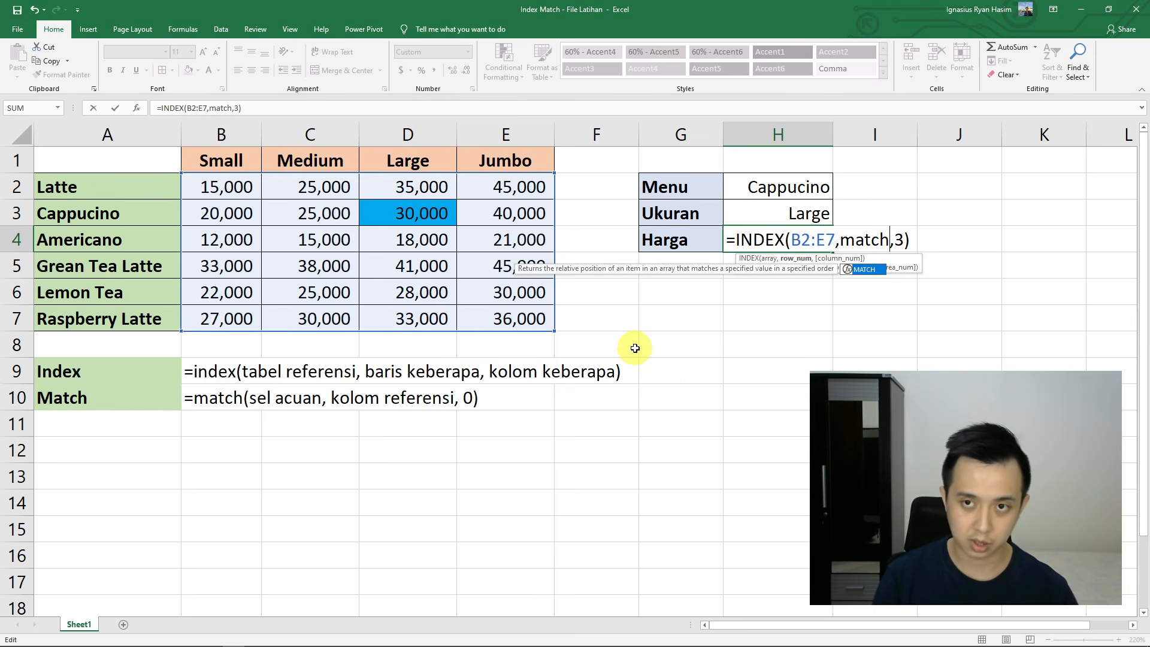
{"action": "type", "text": "("}
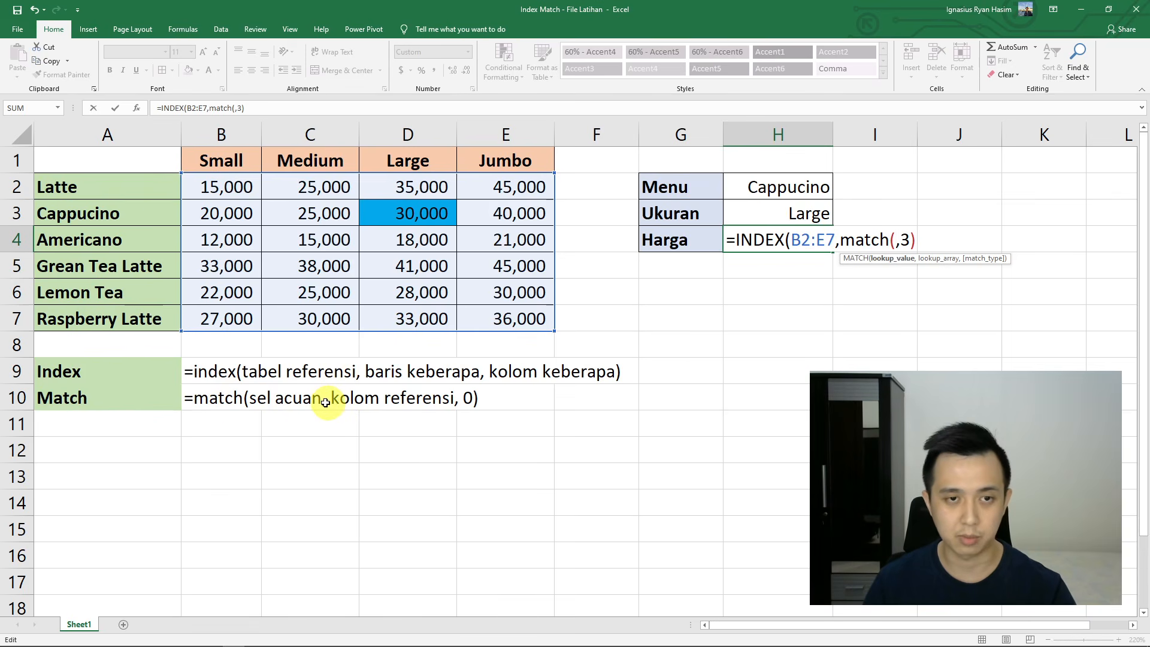
{"action": "left_click", "coordinate": [781, 189]}
{"action": "type", "text": ","}
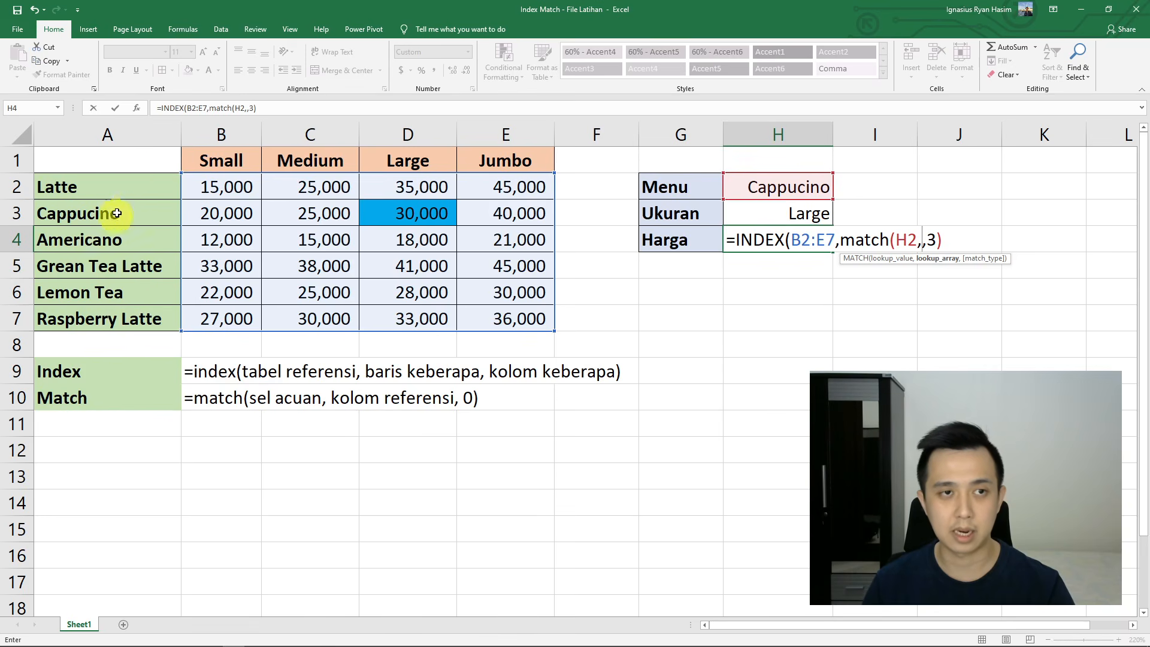
{"action": "left_click_drag", "start_coordinate": [116, 185], "coordinate": [125, 312]}
{"action": "type", "text": ","}
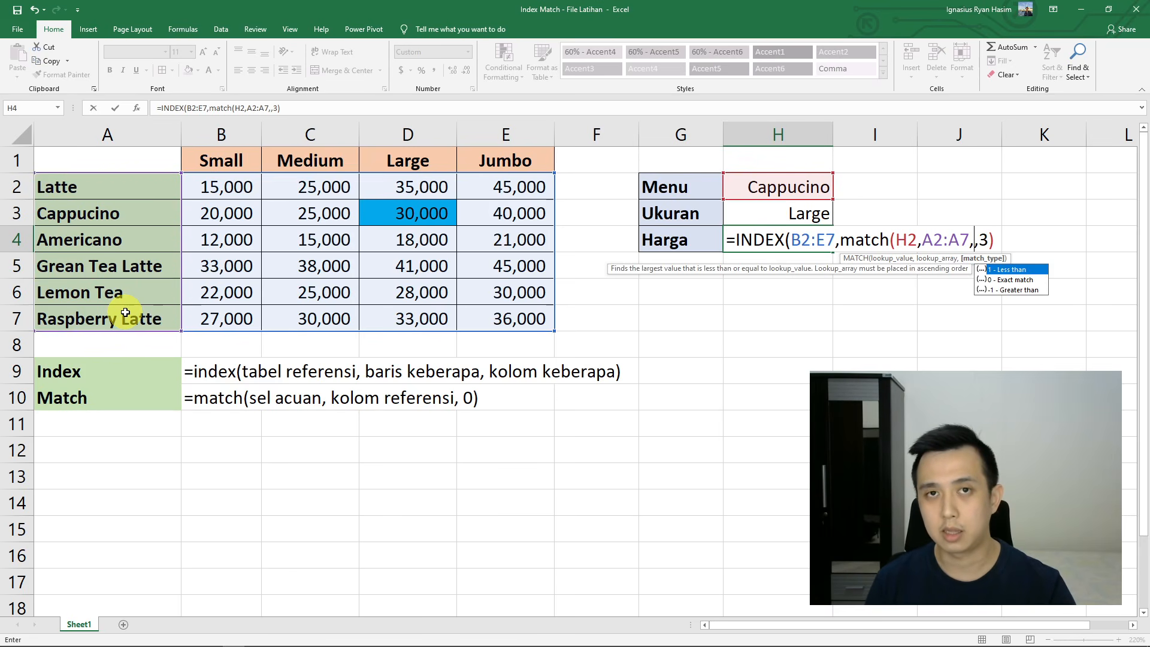
{"action": "type", "text": "0"}
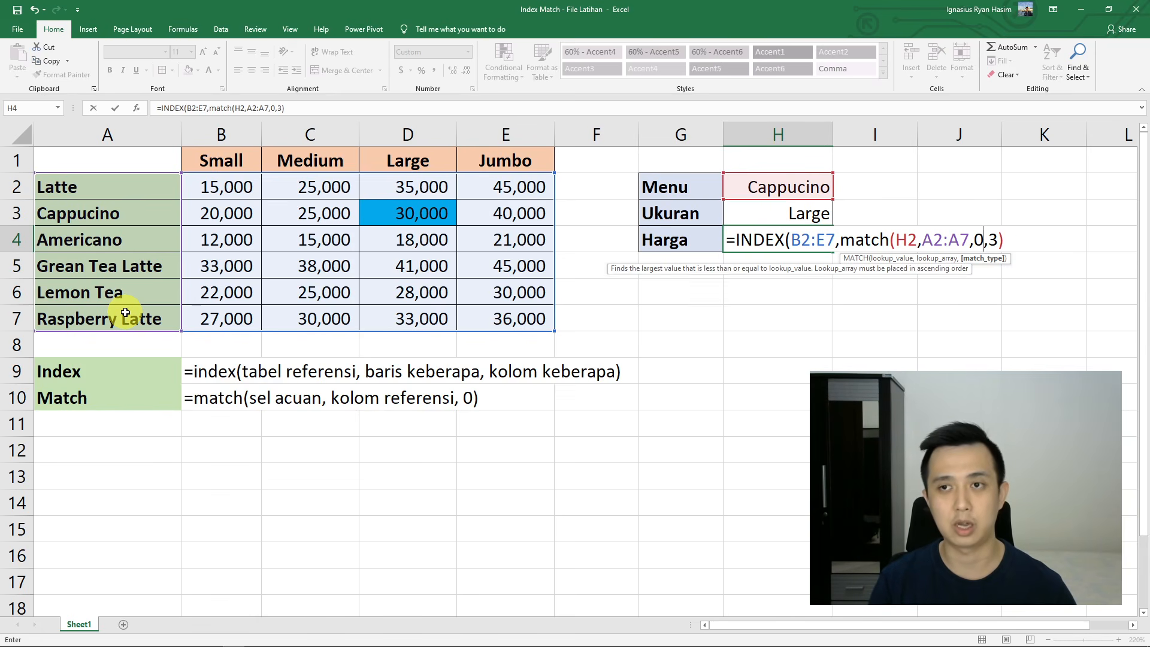
{"action": "type", "text": ")"}
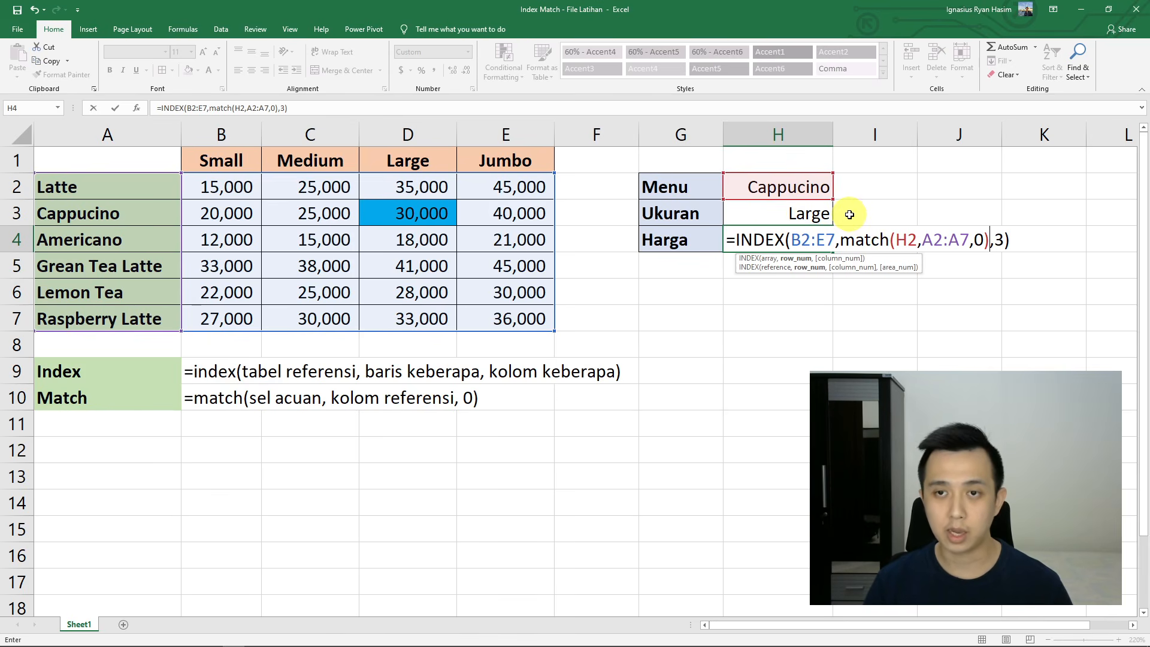
{"action": "key", "text": "Return"}
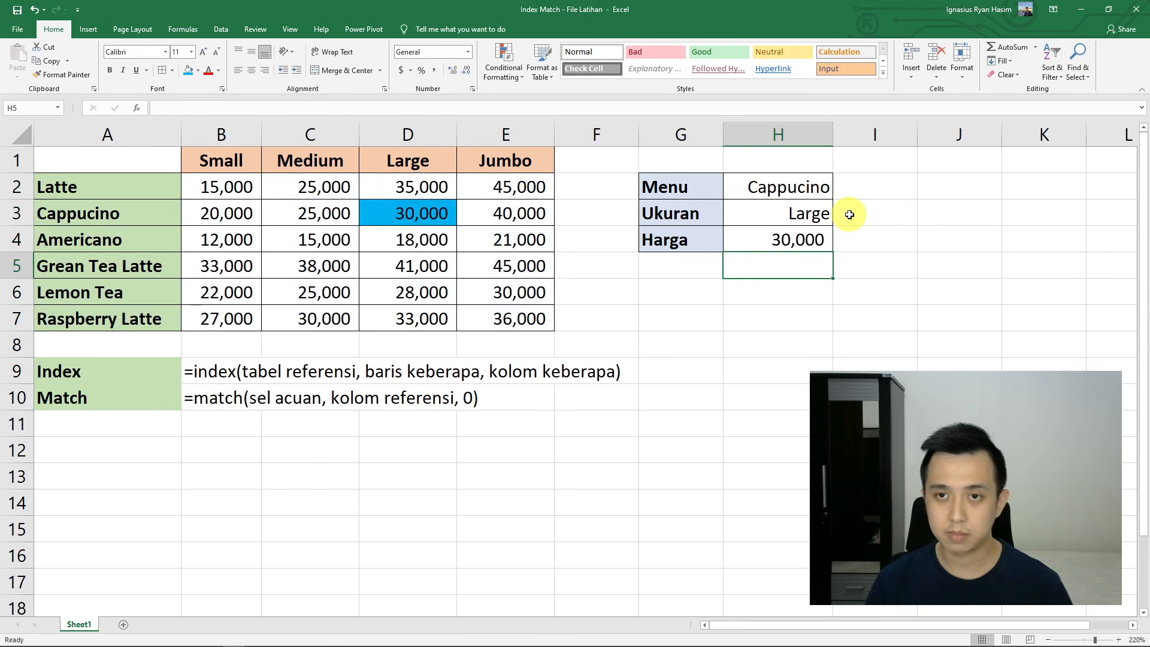
{"action": "left_click", "coordinate": [822, 246]}
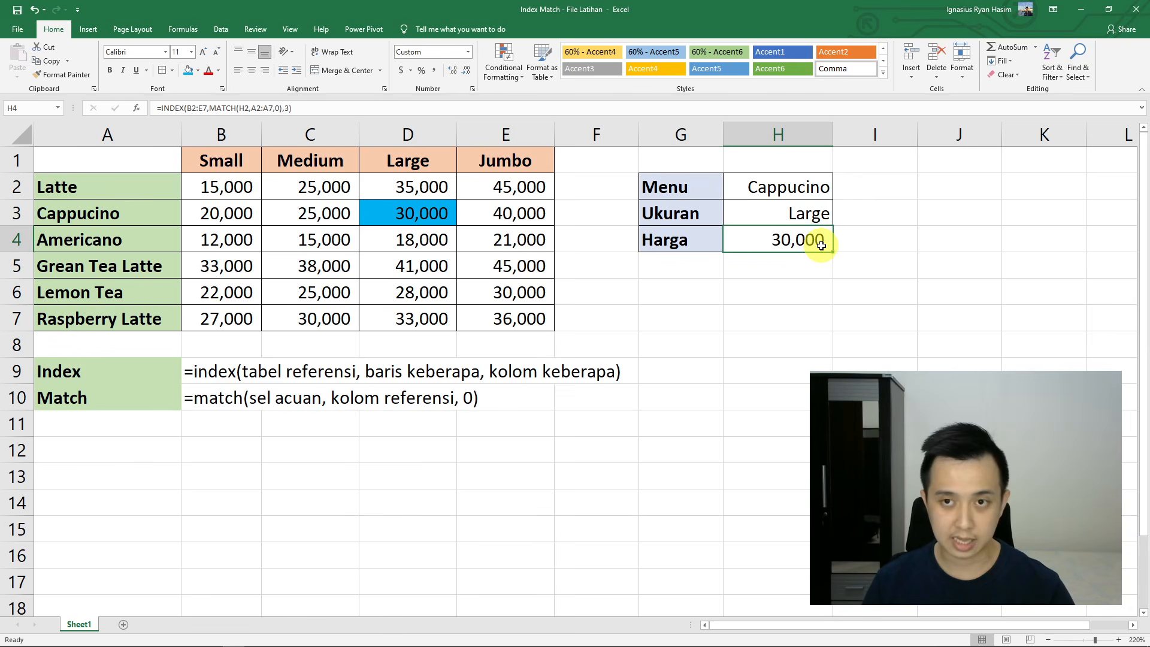
{"action": "double_click", "coordinate": [822, 245]}
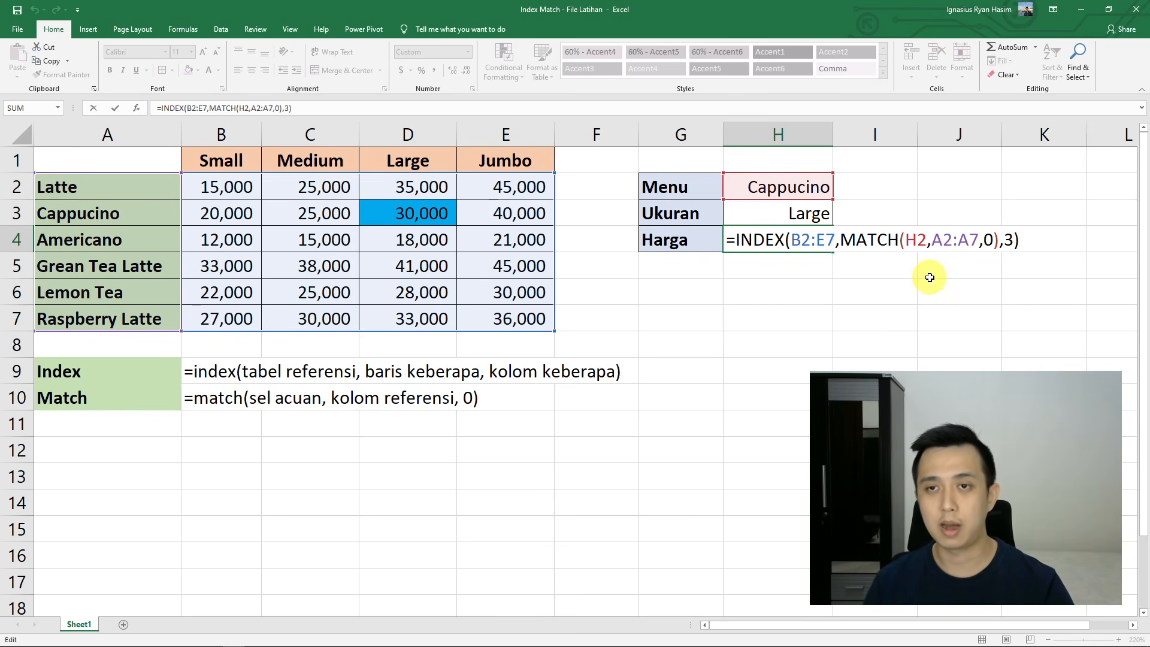
{"action": "key", "text": "Return"}
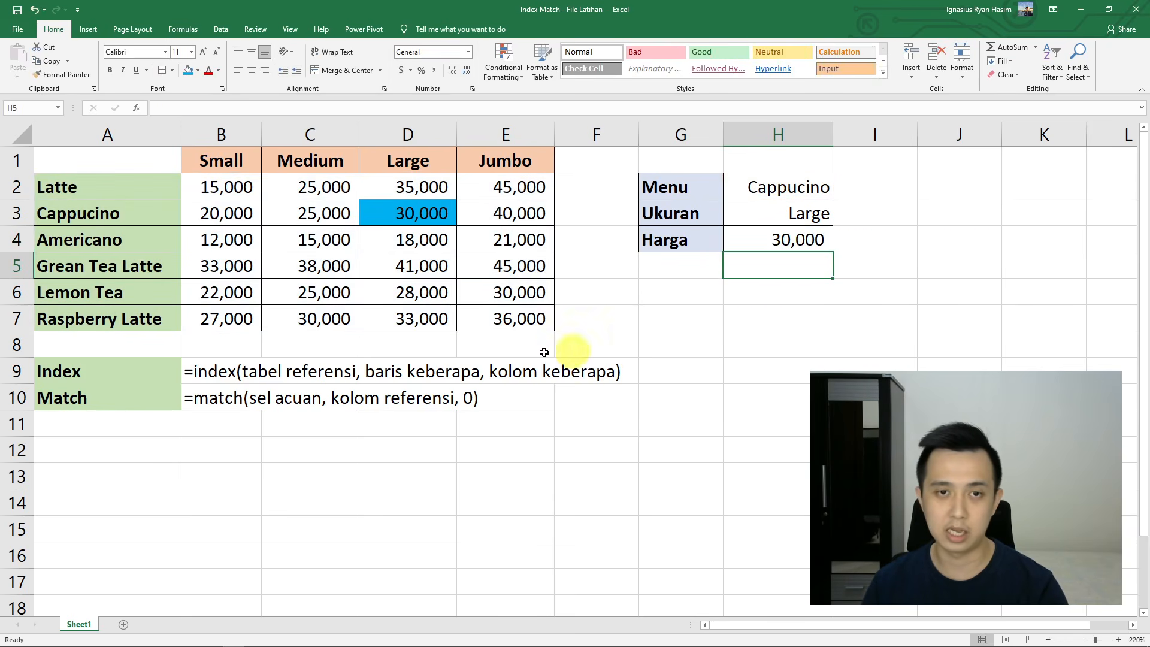
Step: Colour the words "baris keberapa" green in the Index syntax note in cell B9
{"action": "double_click", "coordinate": [368, 373]}
{"action": "left_click_drag", "start_coordinate": [283, 396], "coordinate": [269, 413]}
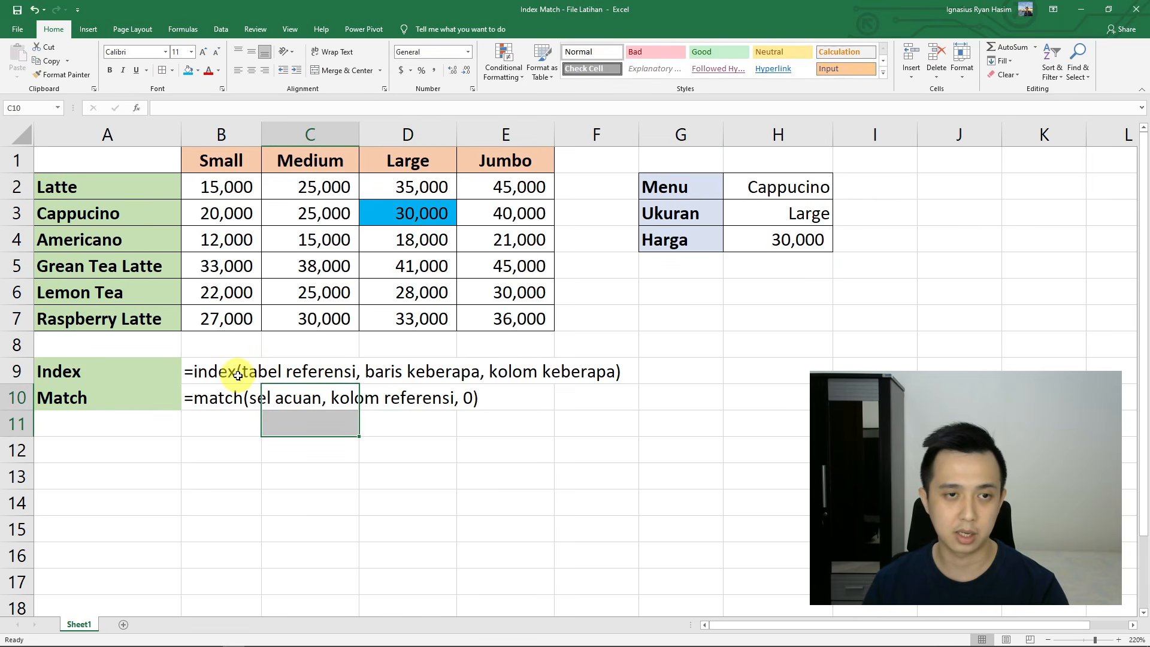
{"action": "left_click", "coordinate": [234, 372]}
{"action": "left_click_drag", "start_coordinate": [246, 108], "coordinate": [298, 109]}
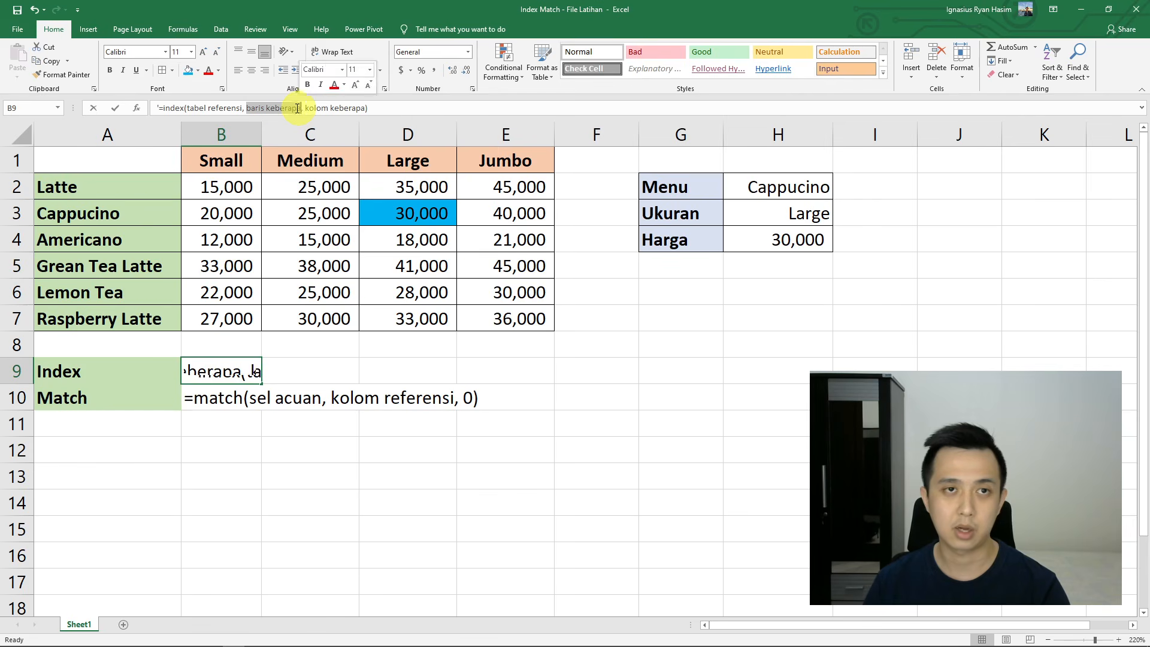
{"action": "left_click", "coordinate": [218, 71]}
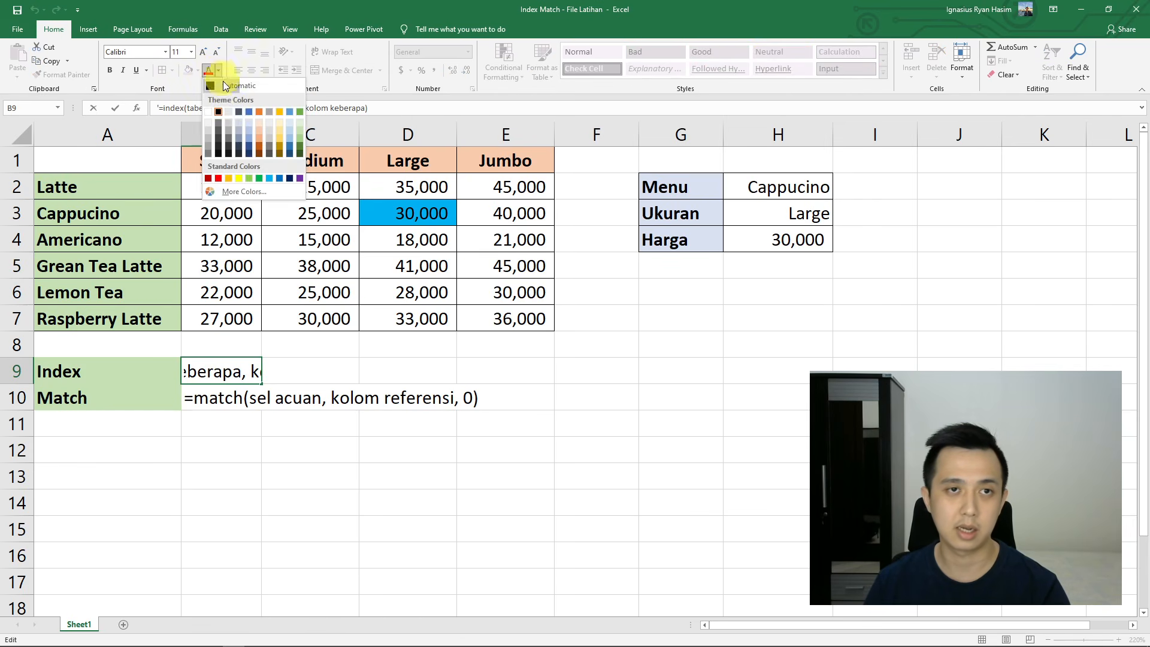
{"action": "left_click", "coordinate": [258, 178]}
{"action": "left_click", "coordinate": [575, 450]}
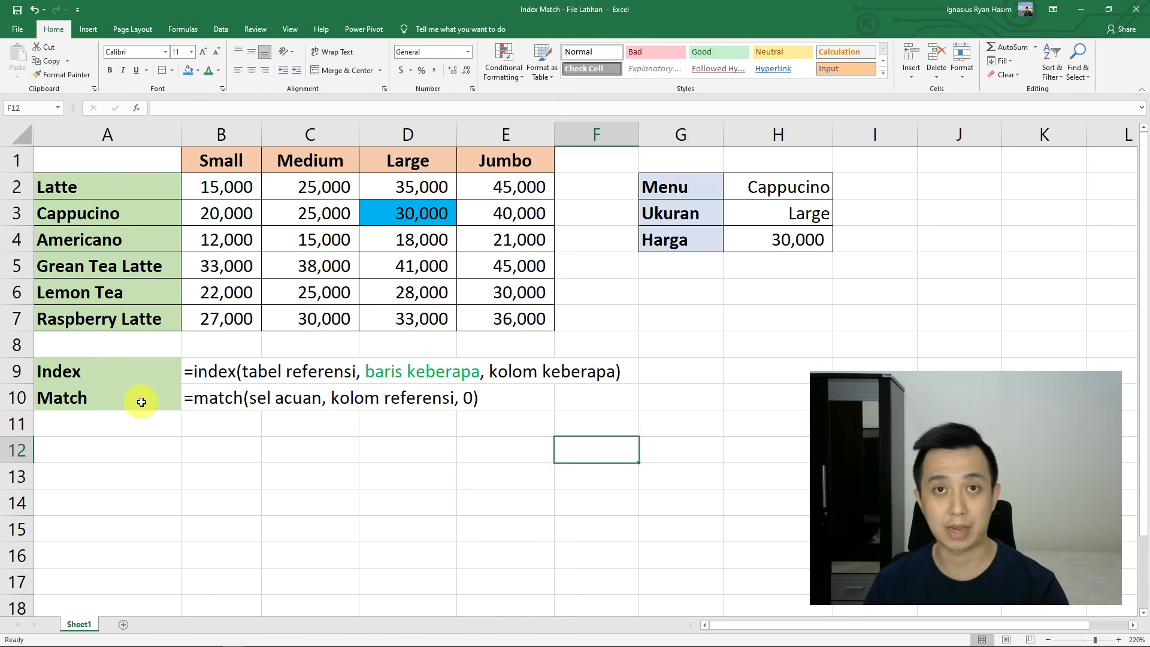
Step: Replace the column number 3 in H4's INDEX formula with MATCH(H3,B1:E1,0)
{"action": "left_click", "coordinate": [807, 241]}
{"action": "double_click", "coordinate": [807, 241]}
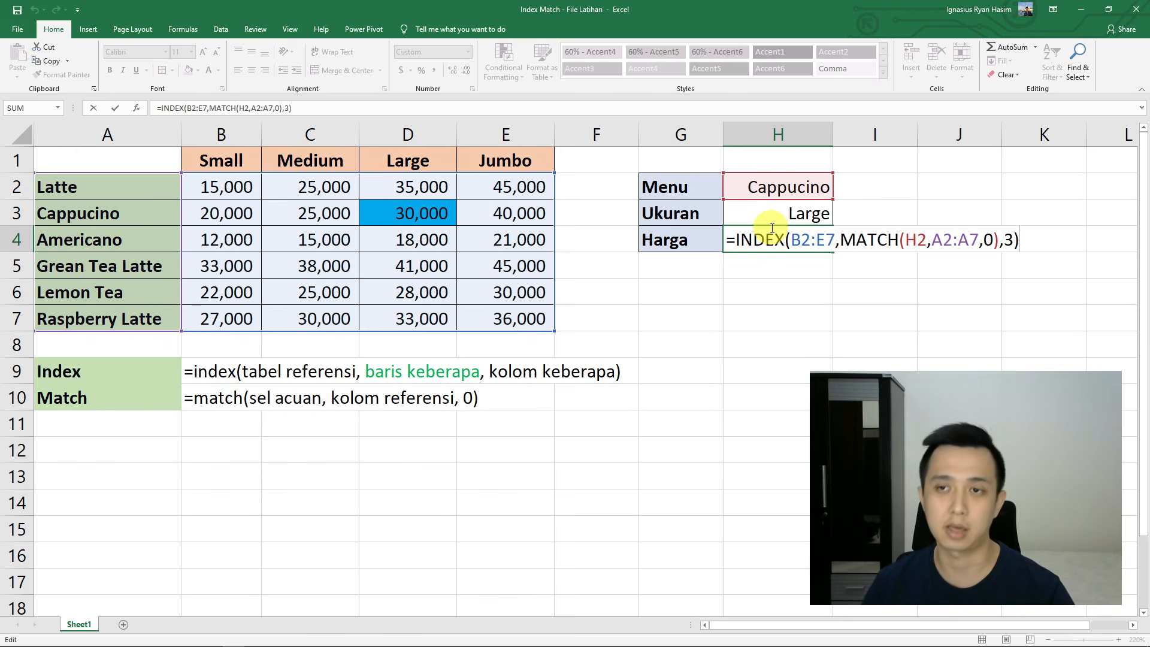
{"action": "left_click", "coordinate": [1009, 241]}
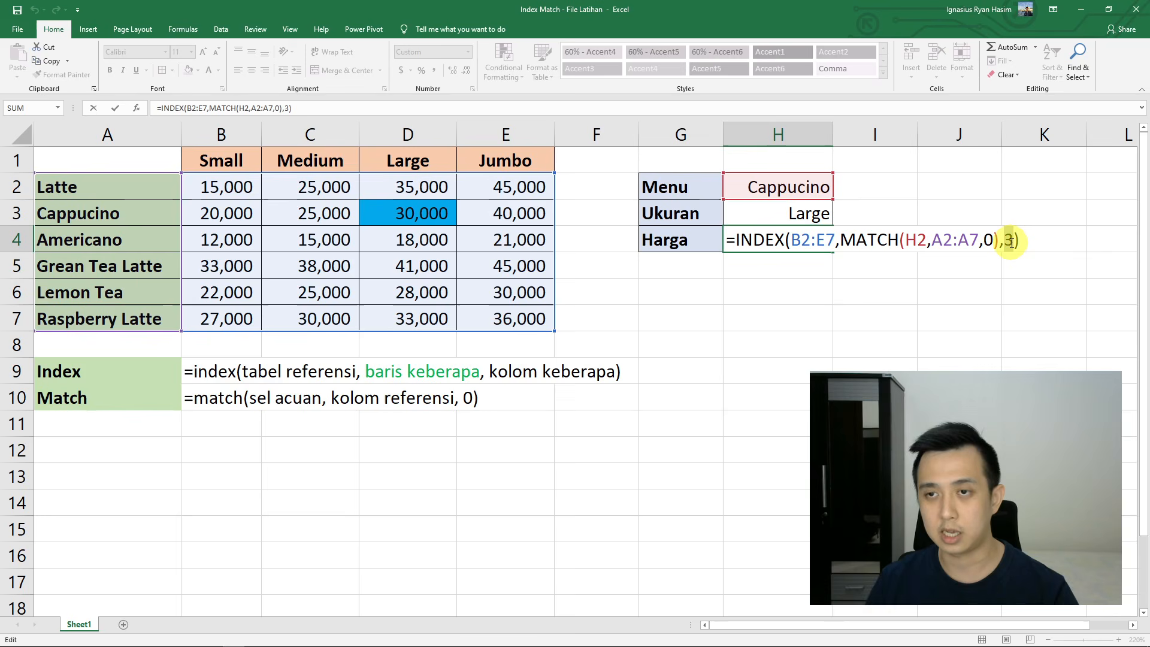
{"action": "type", "text": "match"}
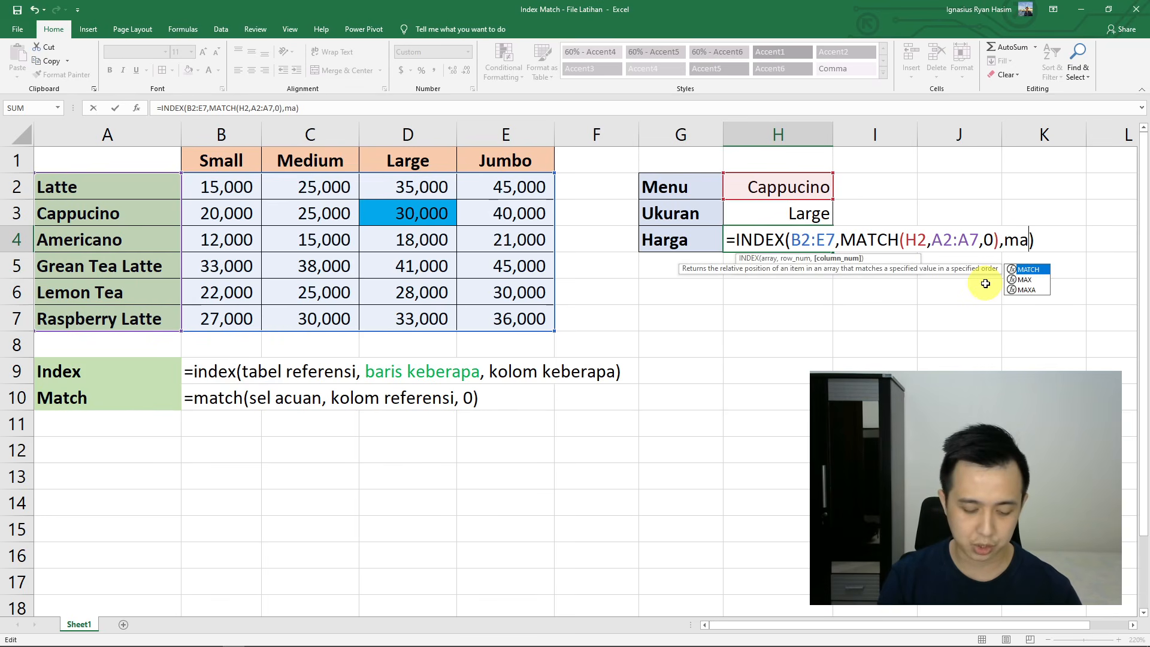
{"action": "type", "text": "("}
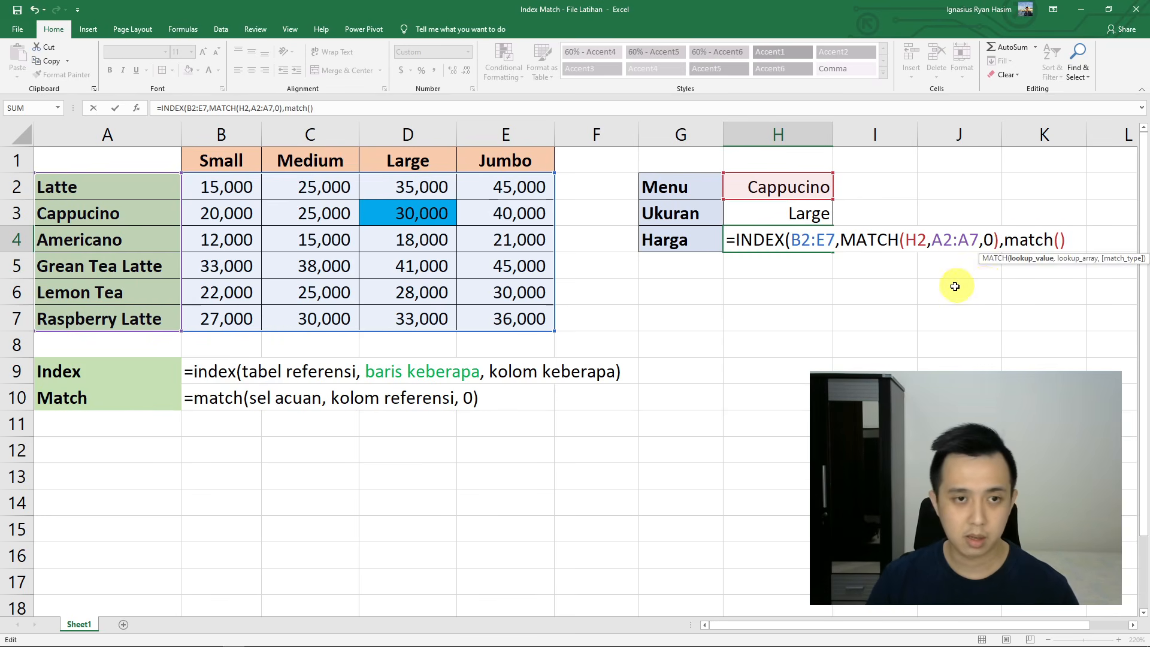
{"action": "left_click", "coordinate": [804, 215]}
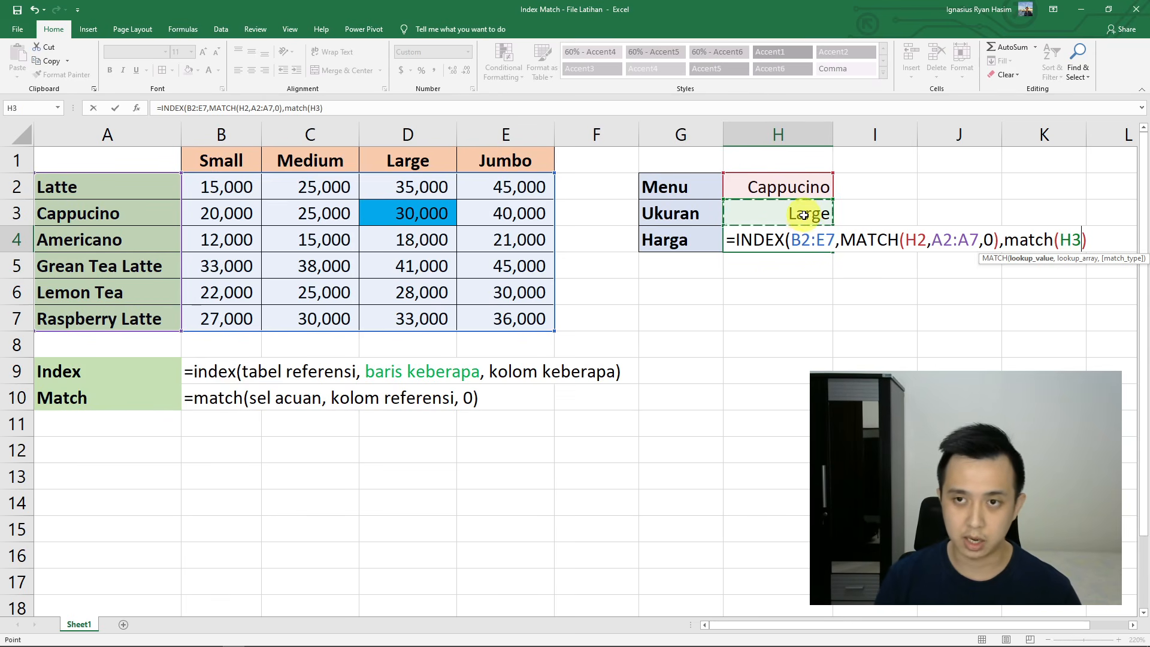
{"action": "type", "text": ","}
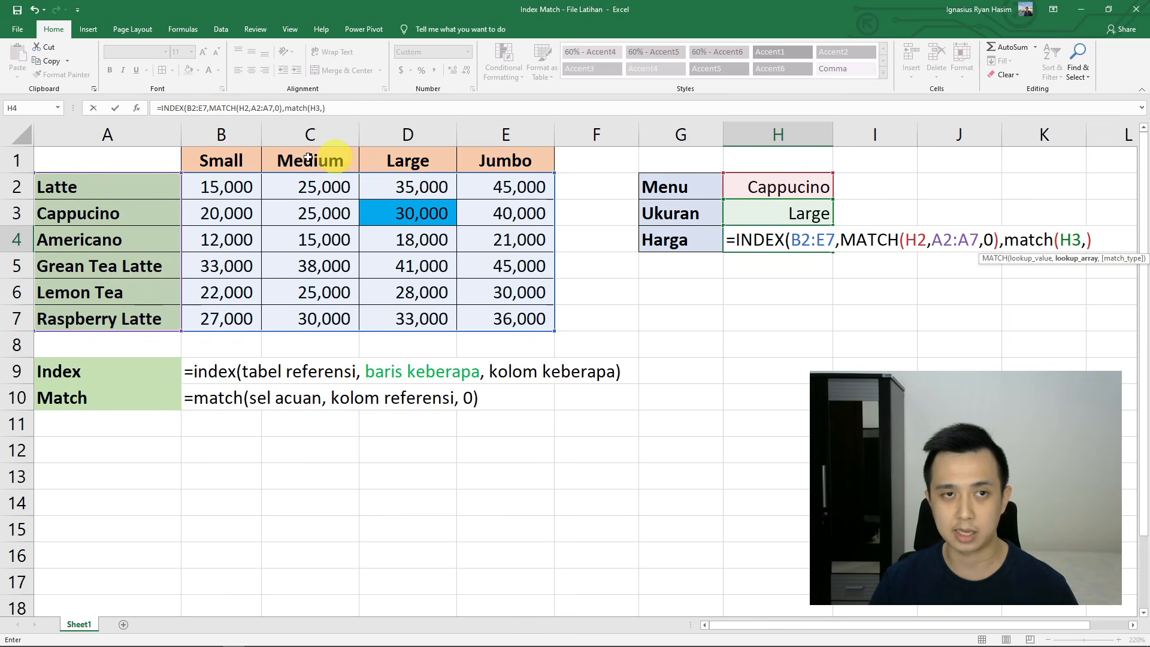
{"action": "left_click_drag", "start_coordinate": [212, 160], "coordinate": [494, 159]}
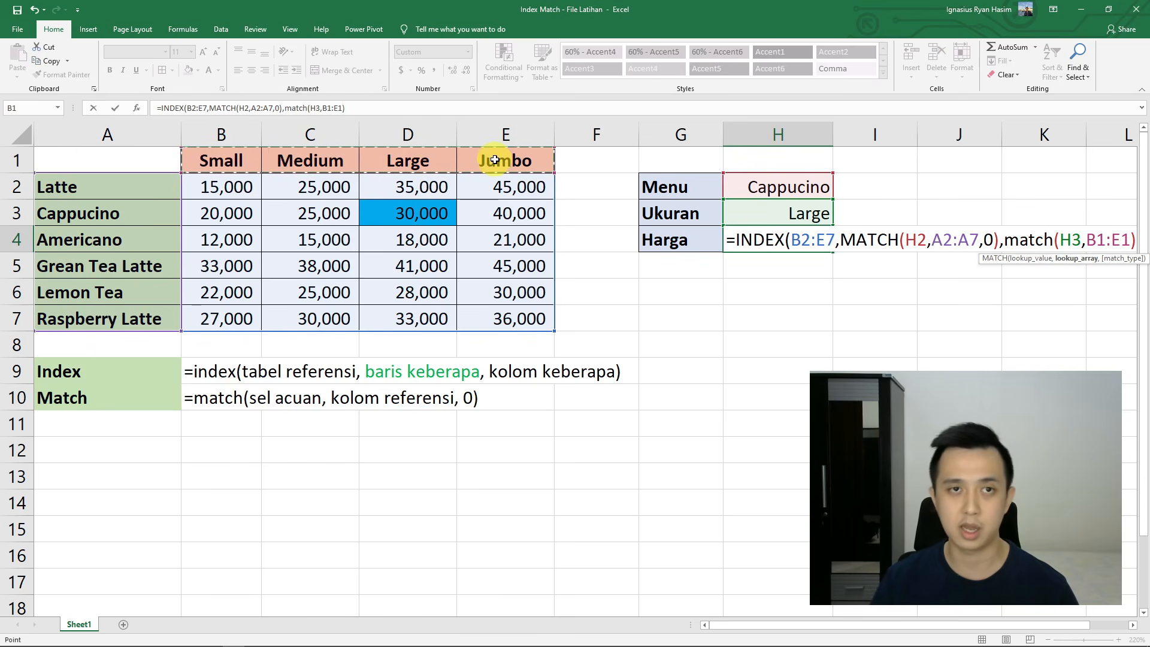
{"action": "type", "text": ",0"}
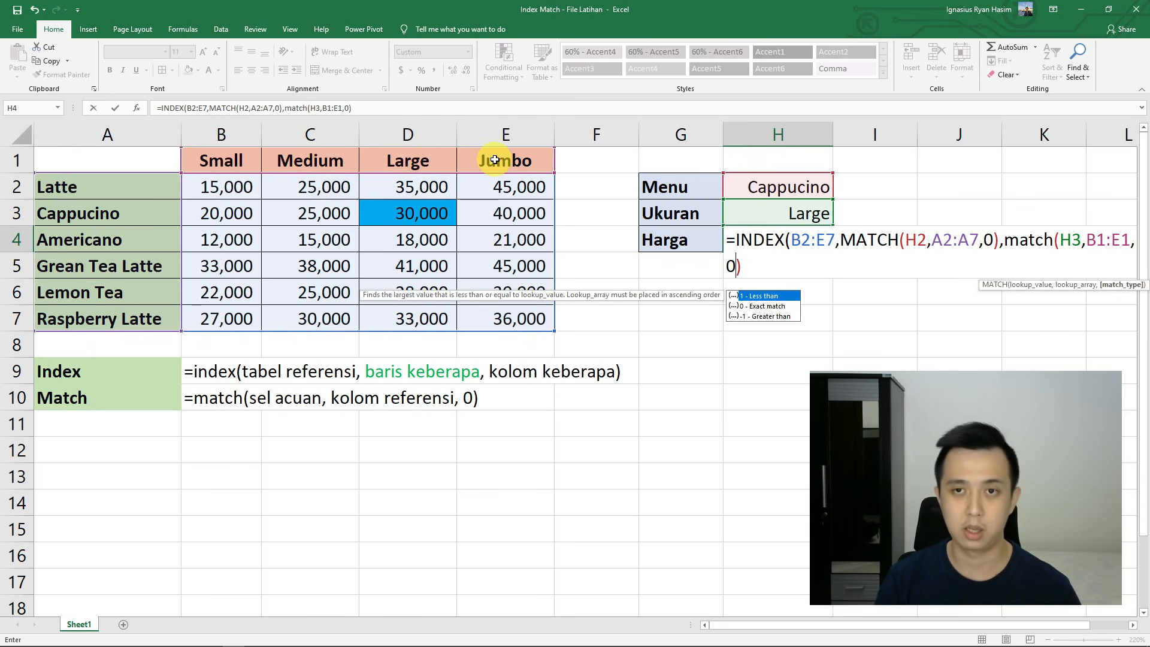
{"action": "type", "text": ")"}
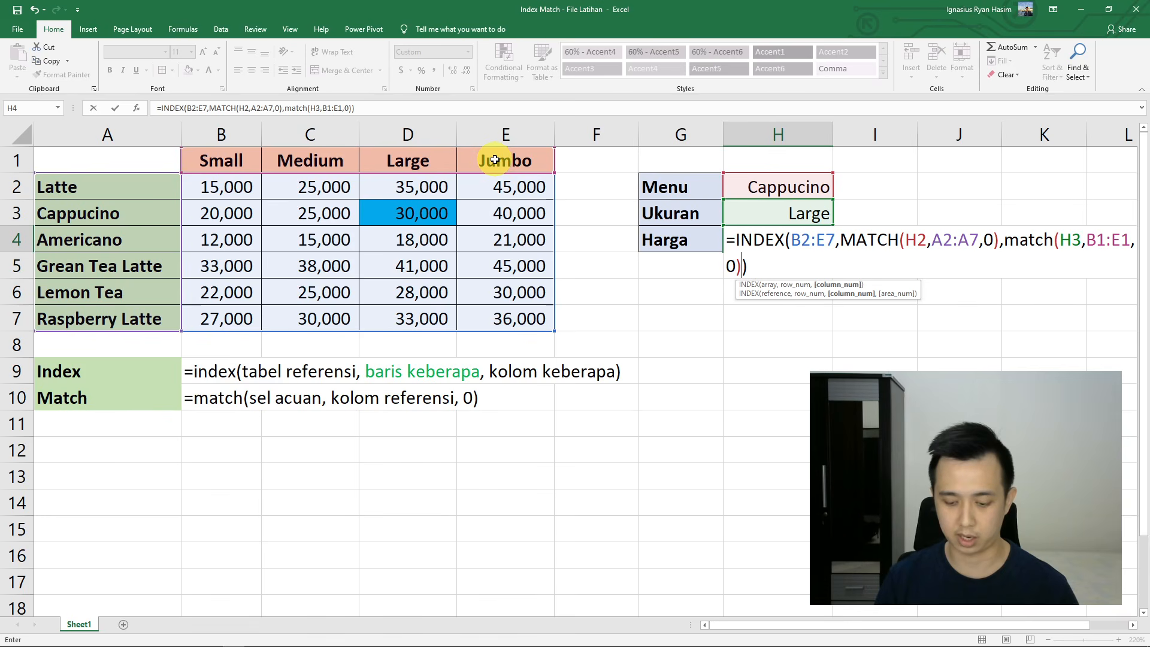
{"action": "key", "text": "Return"}
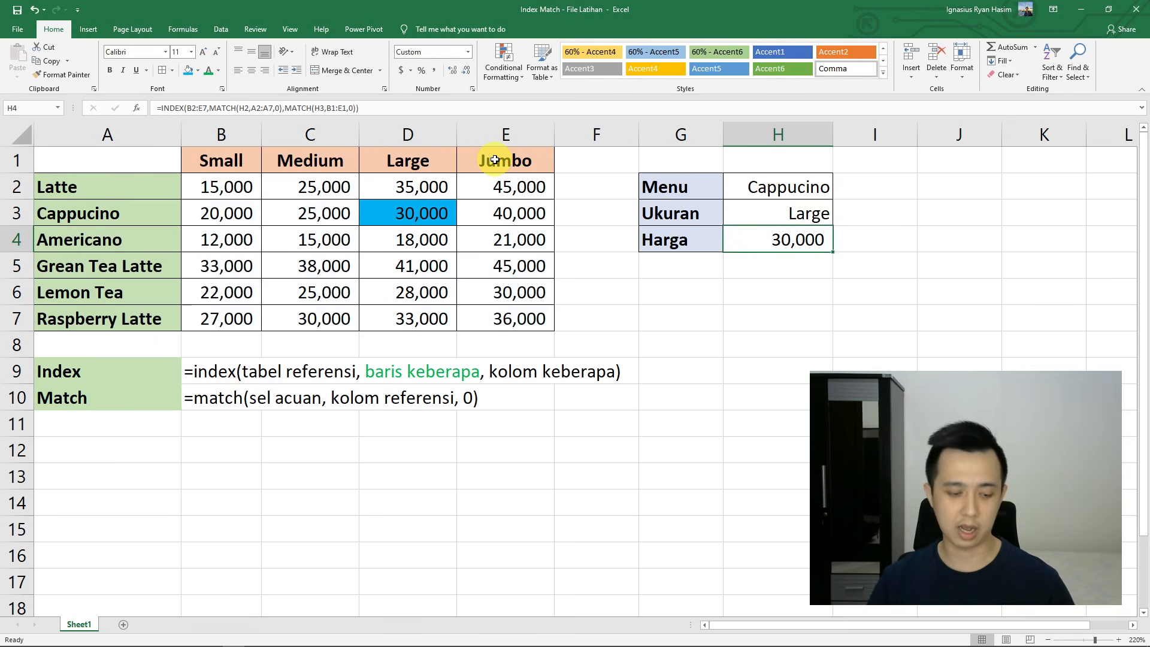
Step: Colour the words "kolom keberapa" green in the Index syntax note in cell B9
{"action": "left_click", "coordinate": [231, 372]}
{"action": "key", "text": "F2"}
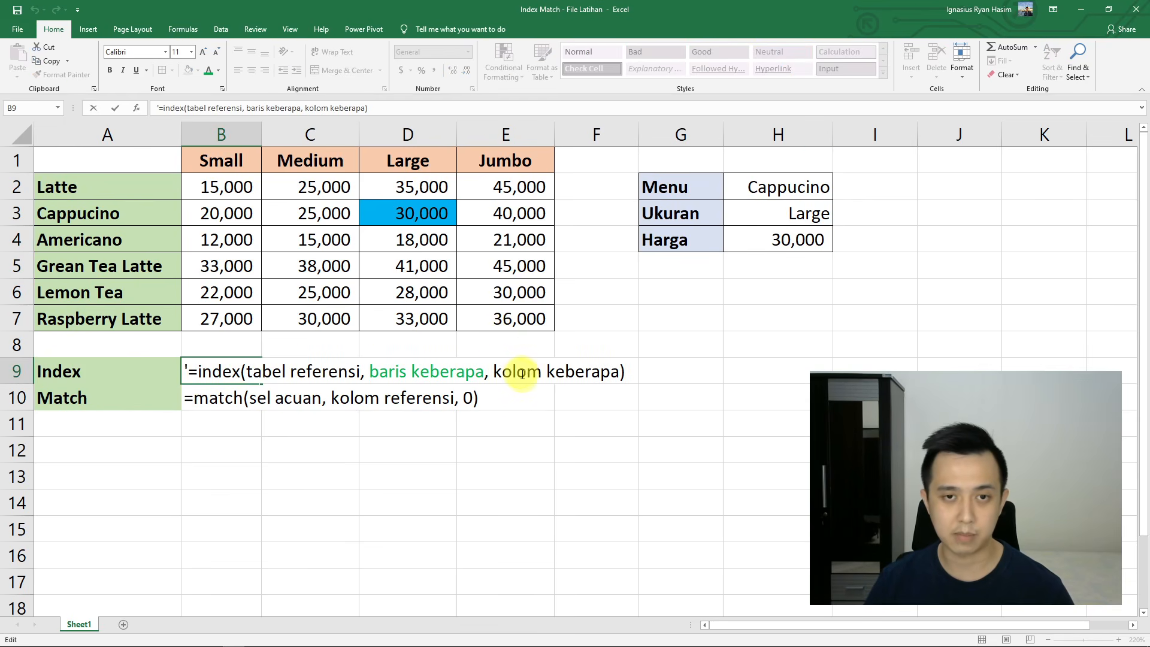
{"action": "left_click_drag", "start_coordinate": [496, 372], "coordinate": [618, 374]}
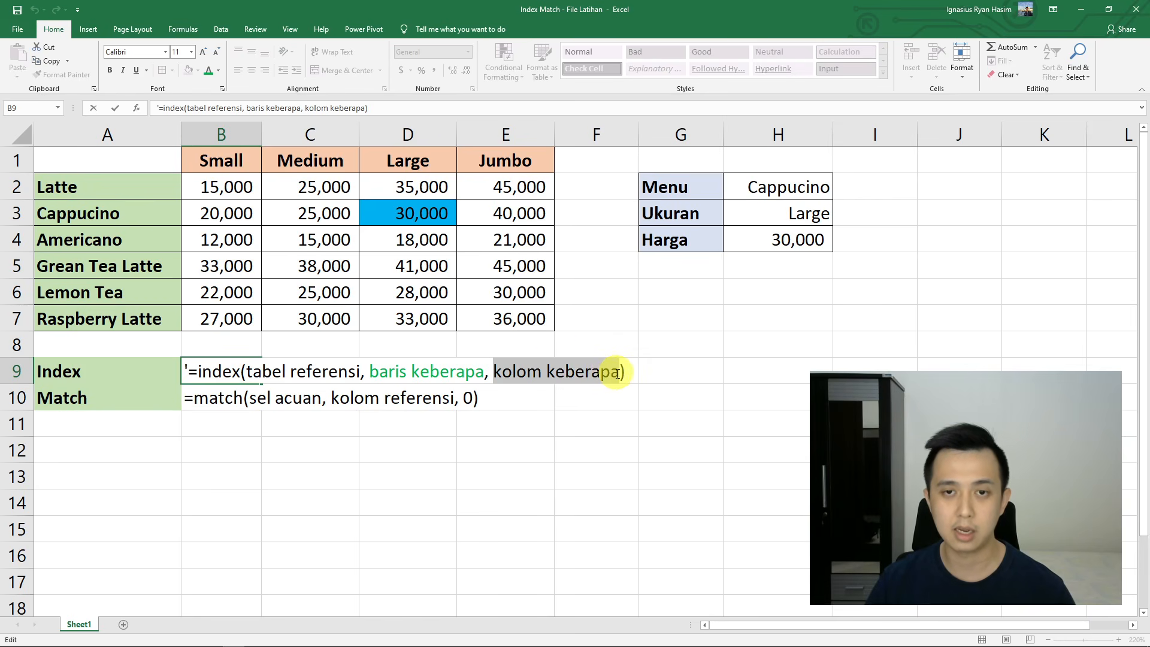
{"action": "left_click", "coordinate": [209, 70]}
{"action": "key", "text": "Return"}
{"action": "left_click", "coordinate": [662, 318]}
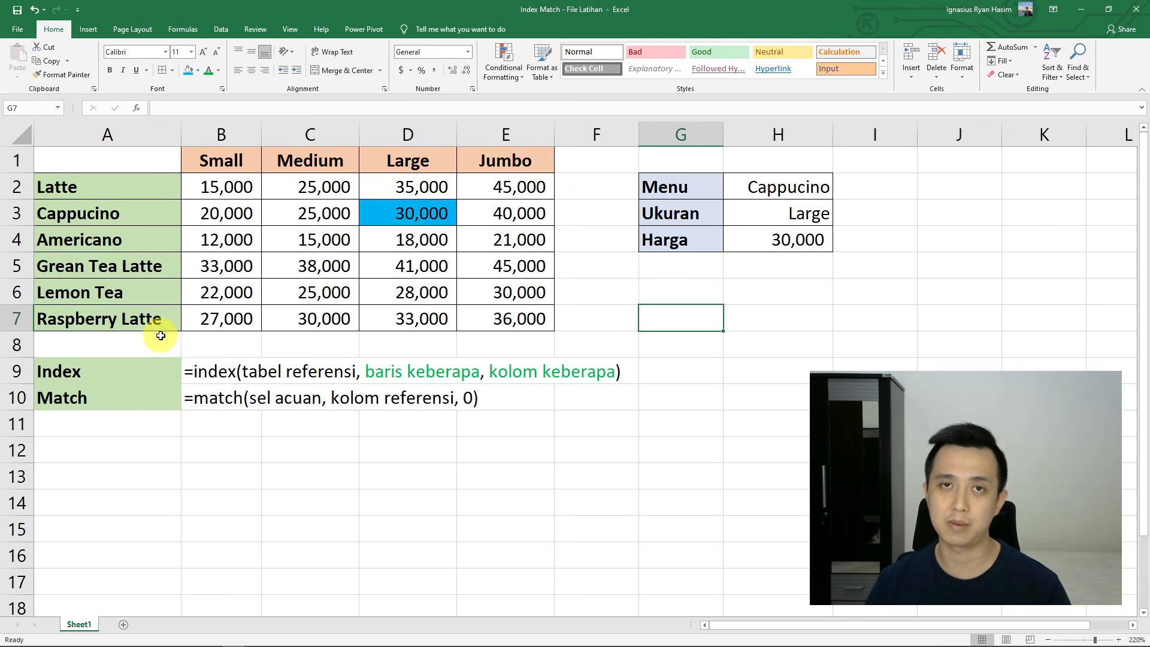
Step: Test the price lookup by setting the Menu in H2 to Americano and the Ukuran in H3 to Jumbo
{"action": "left_click", "coordinate": [760, 242]}
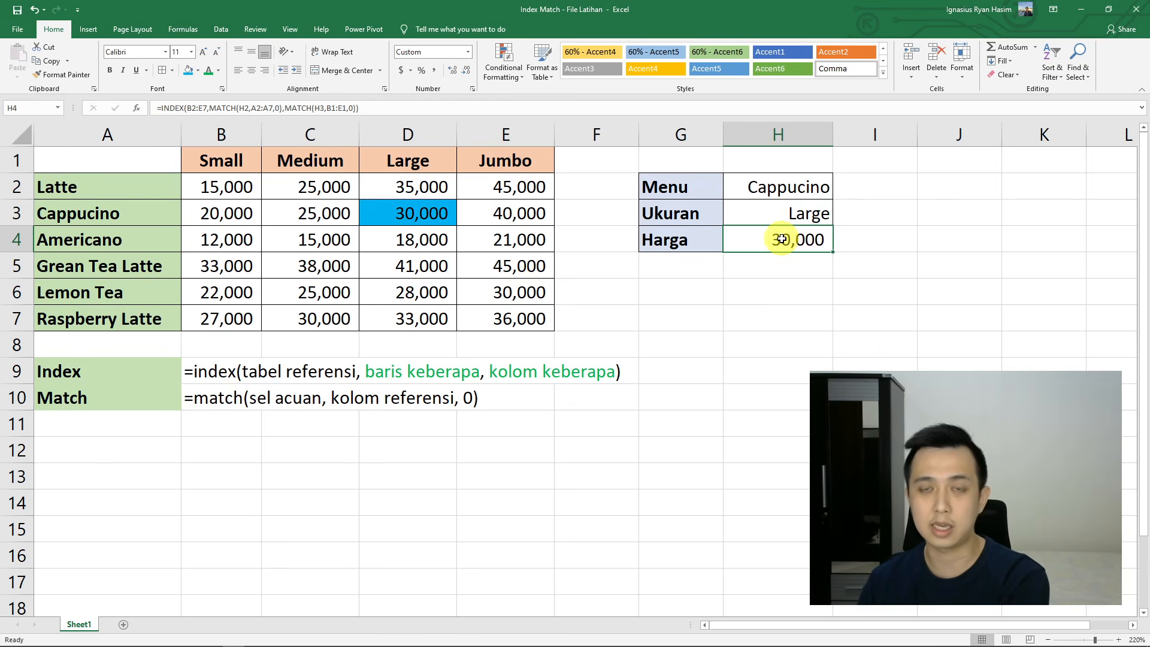
{"action": "left_click", "coordinate": [779, 193]}
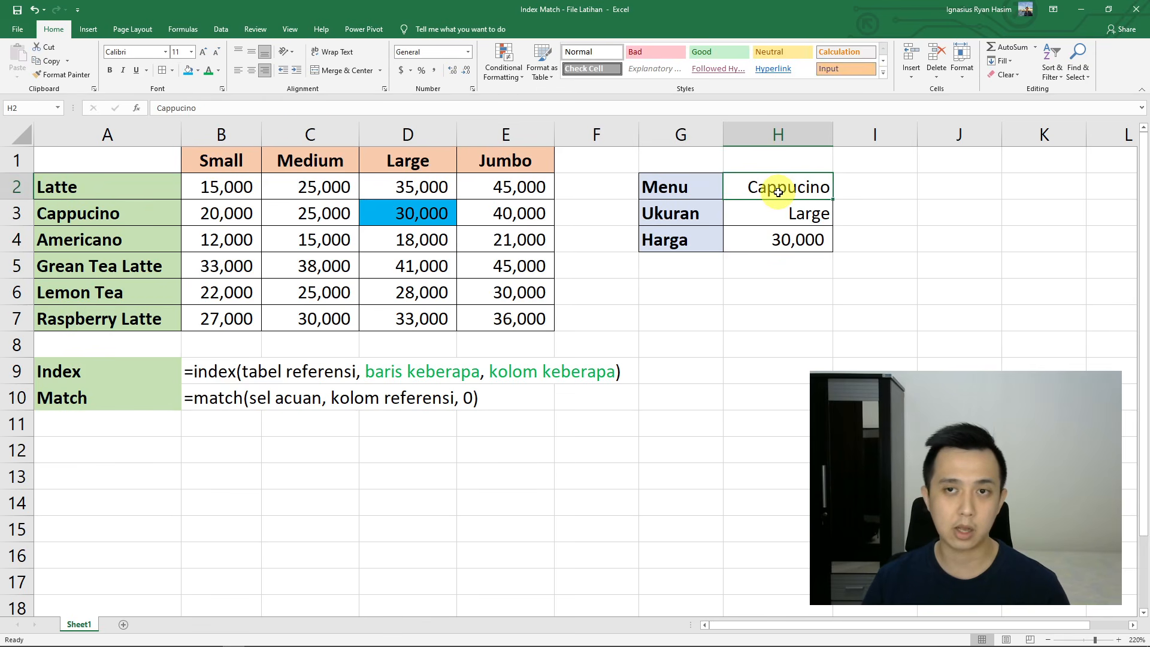
{"action": "type", "text": "Americano"}
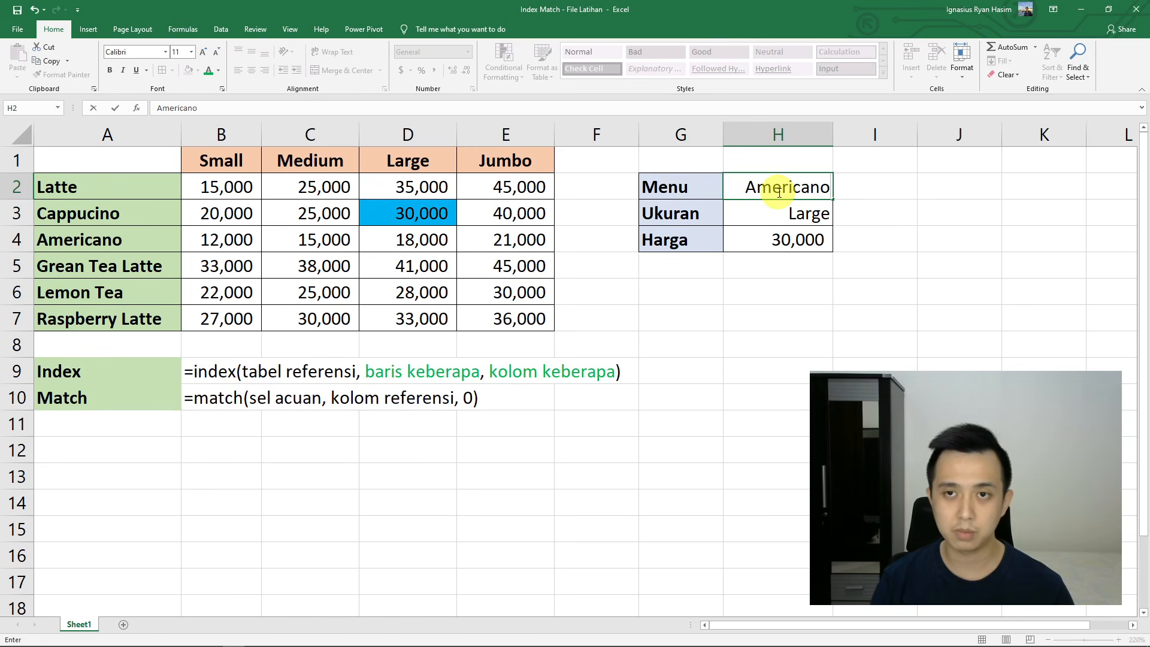
{"action": "key", "text": "Return"}
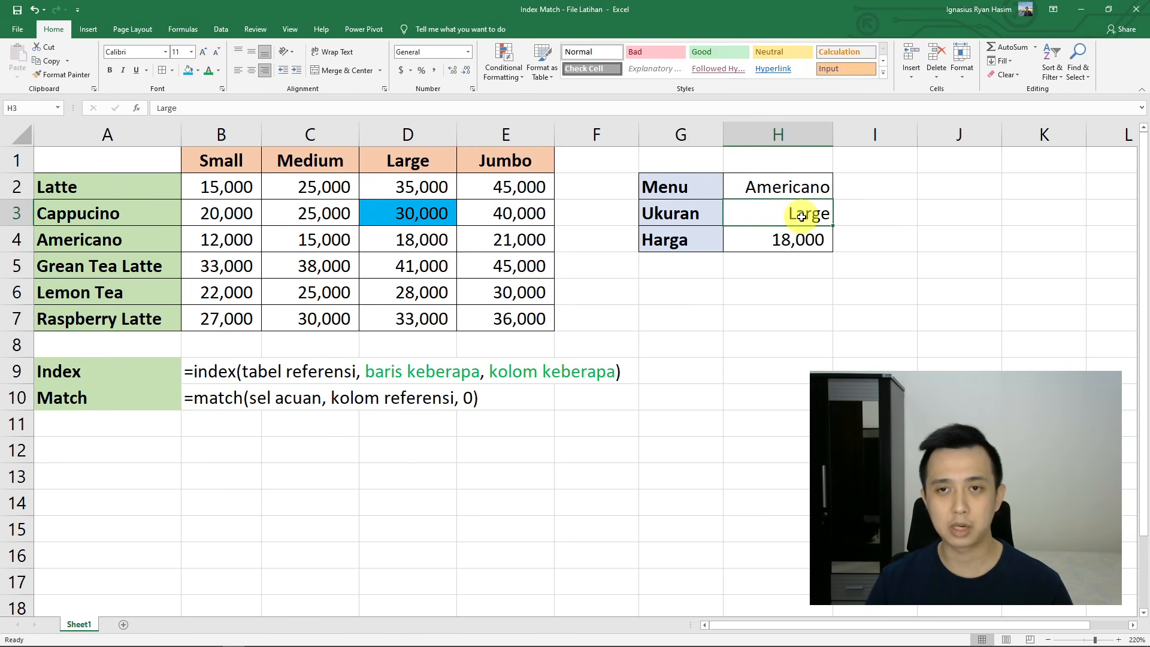
{"action": "type", "text": "Jumbo"}
{"action": "key", "text": "Return"}
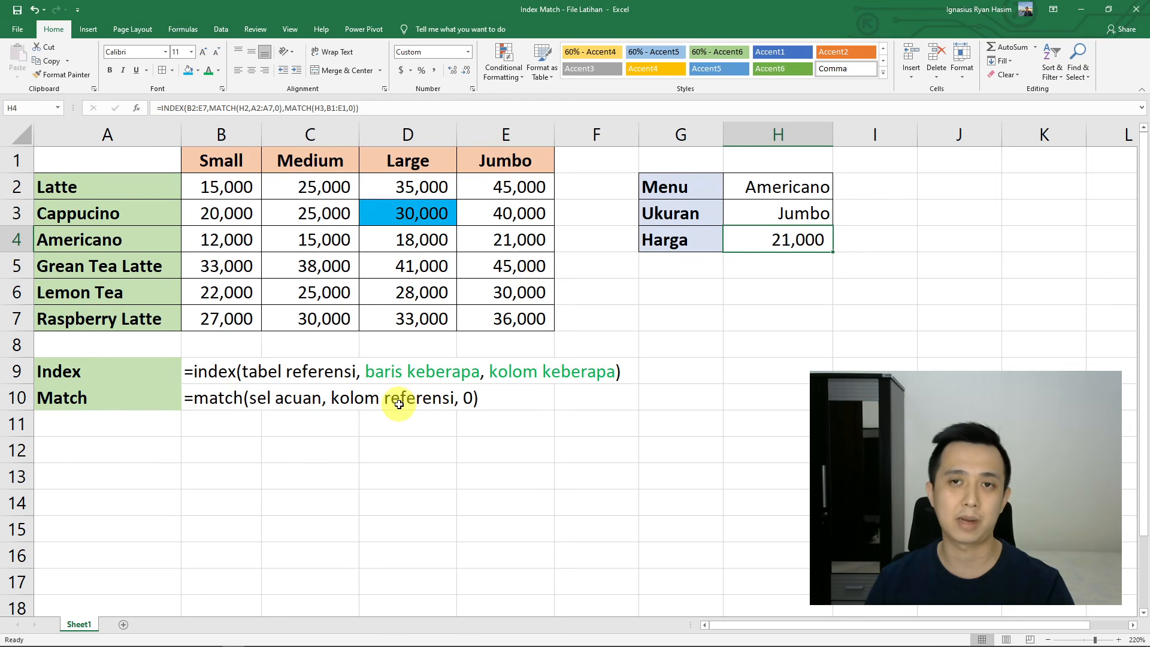
Step: Review the lookup inputs in H2:H3, the drink names in A2:A7, the size headings in B1:E1 and the prices in B2:E7
{"action": "left_click_drag", "start_coordinate": [771, 185], "coordinate": [783, 213]}
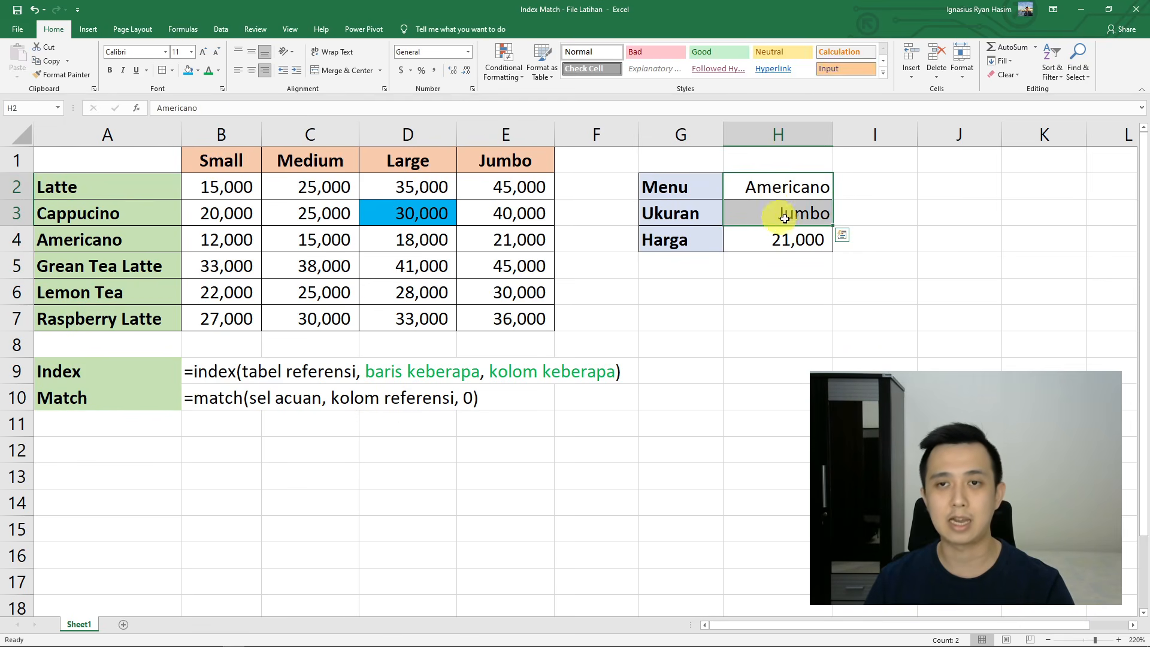
{"action": "left_click", "coordinate": [701, 360]}
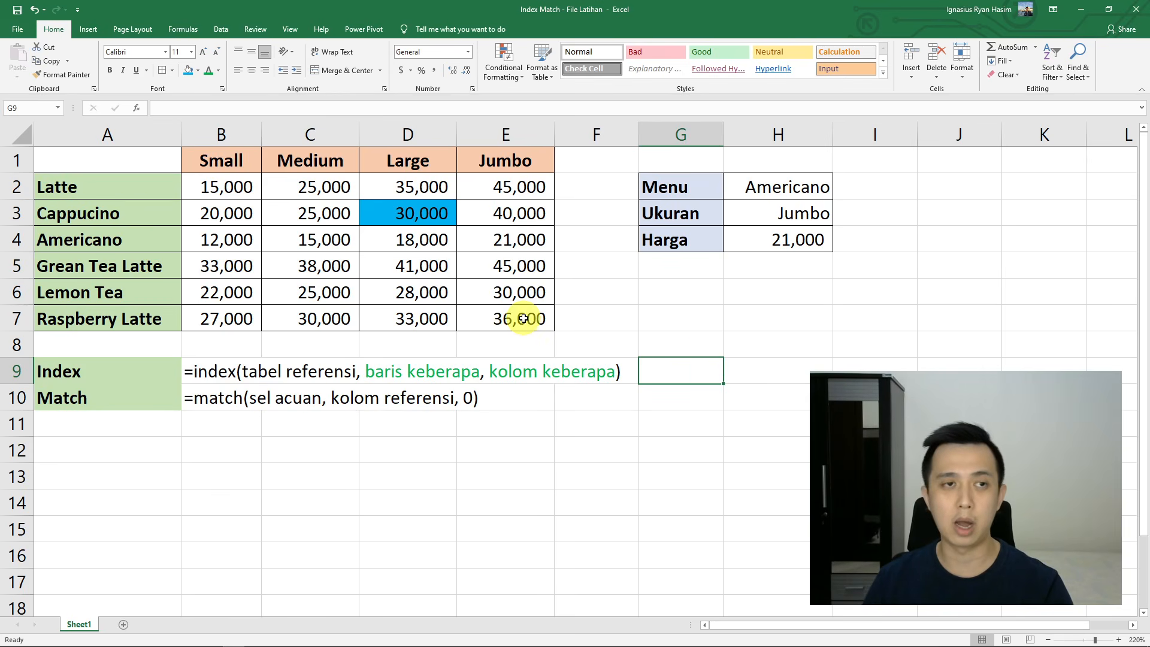
{"action": "left_click_drag", "start_coordinate": [154, 180], "coordinate": [154, 318]}
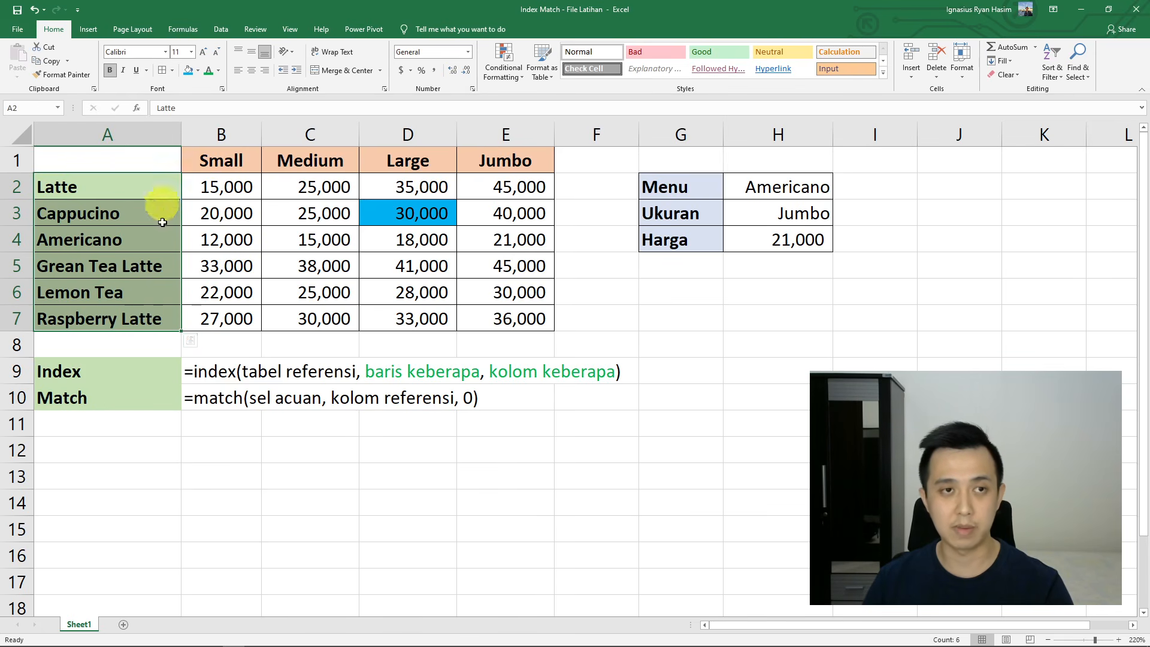
{"action": "left_click_drag", "start_coordinate": [231, 161], "coordinate": [508, 160]}
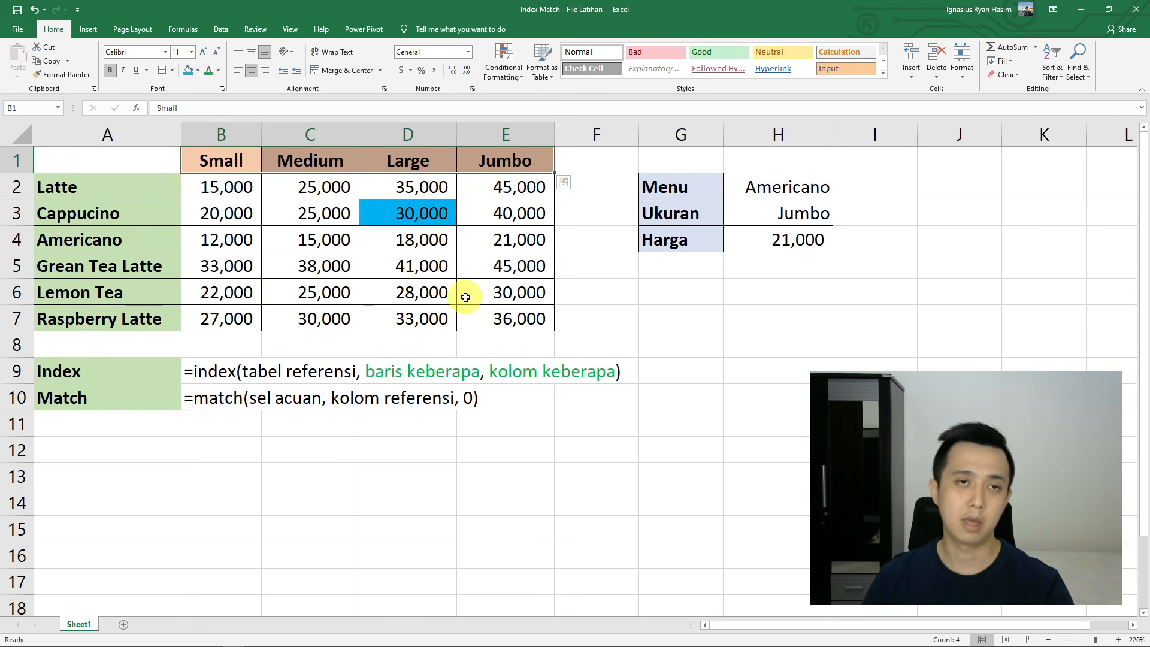
{"action": "left_click_drag", "start_coordinate": [225, 187], "coordinate": [486, 323]}
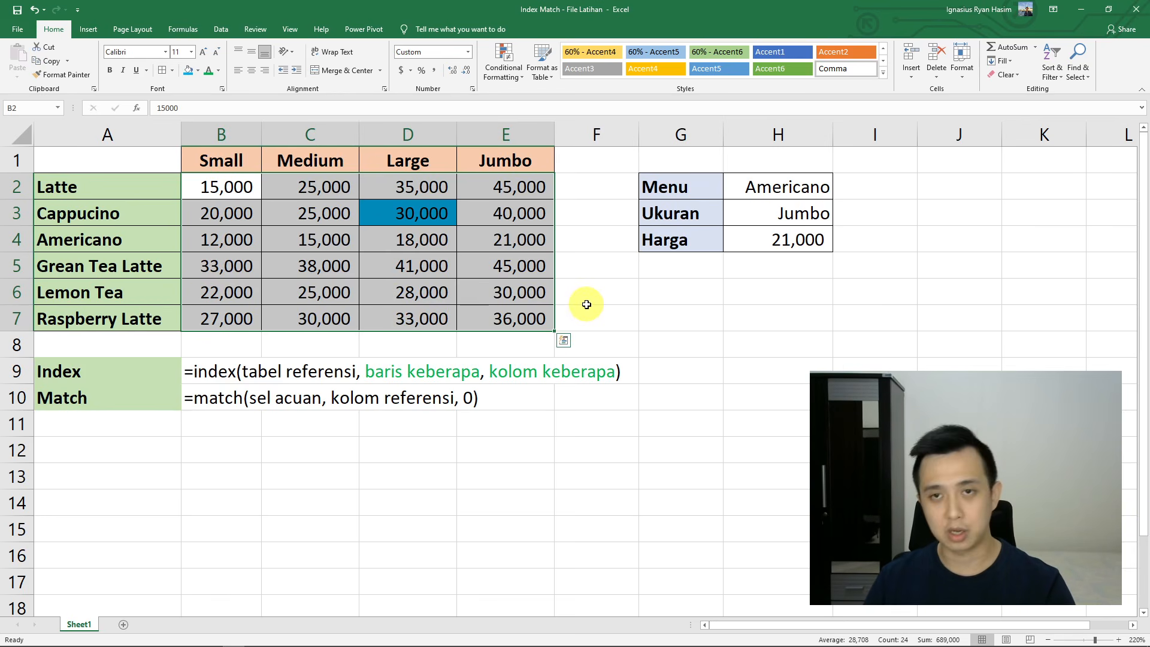
{"action": "left_click", "coordinate": [610, 291]}
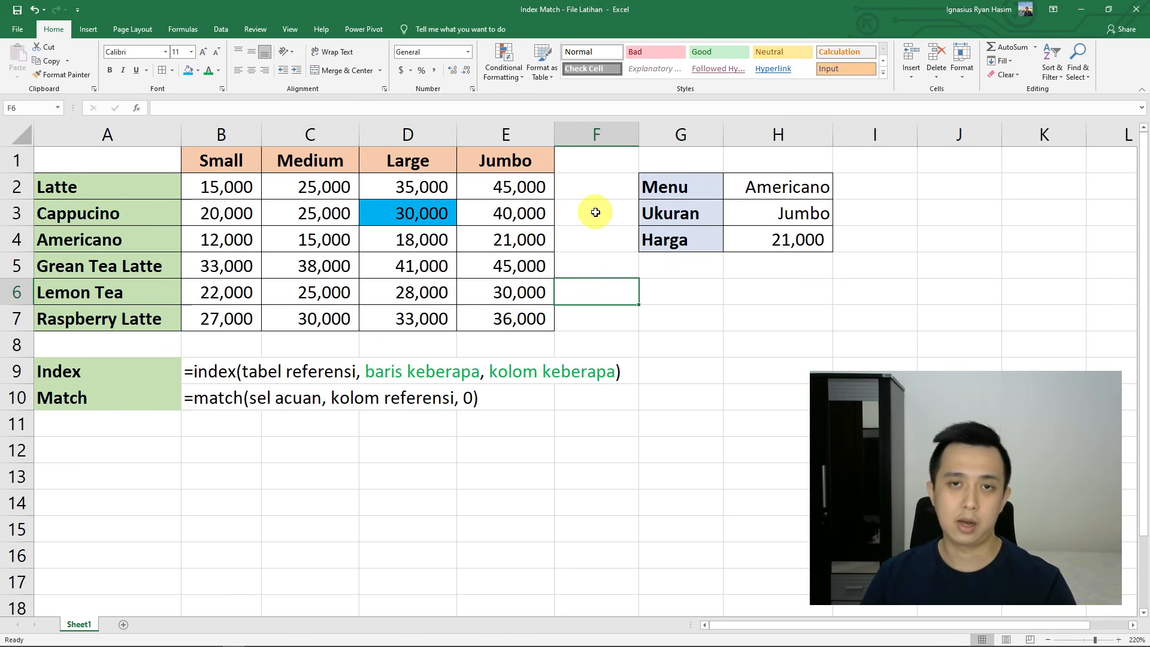